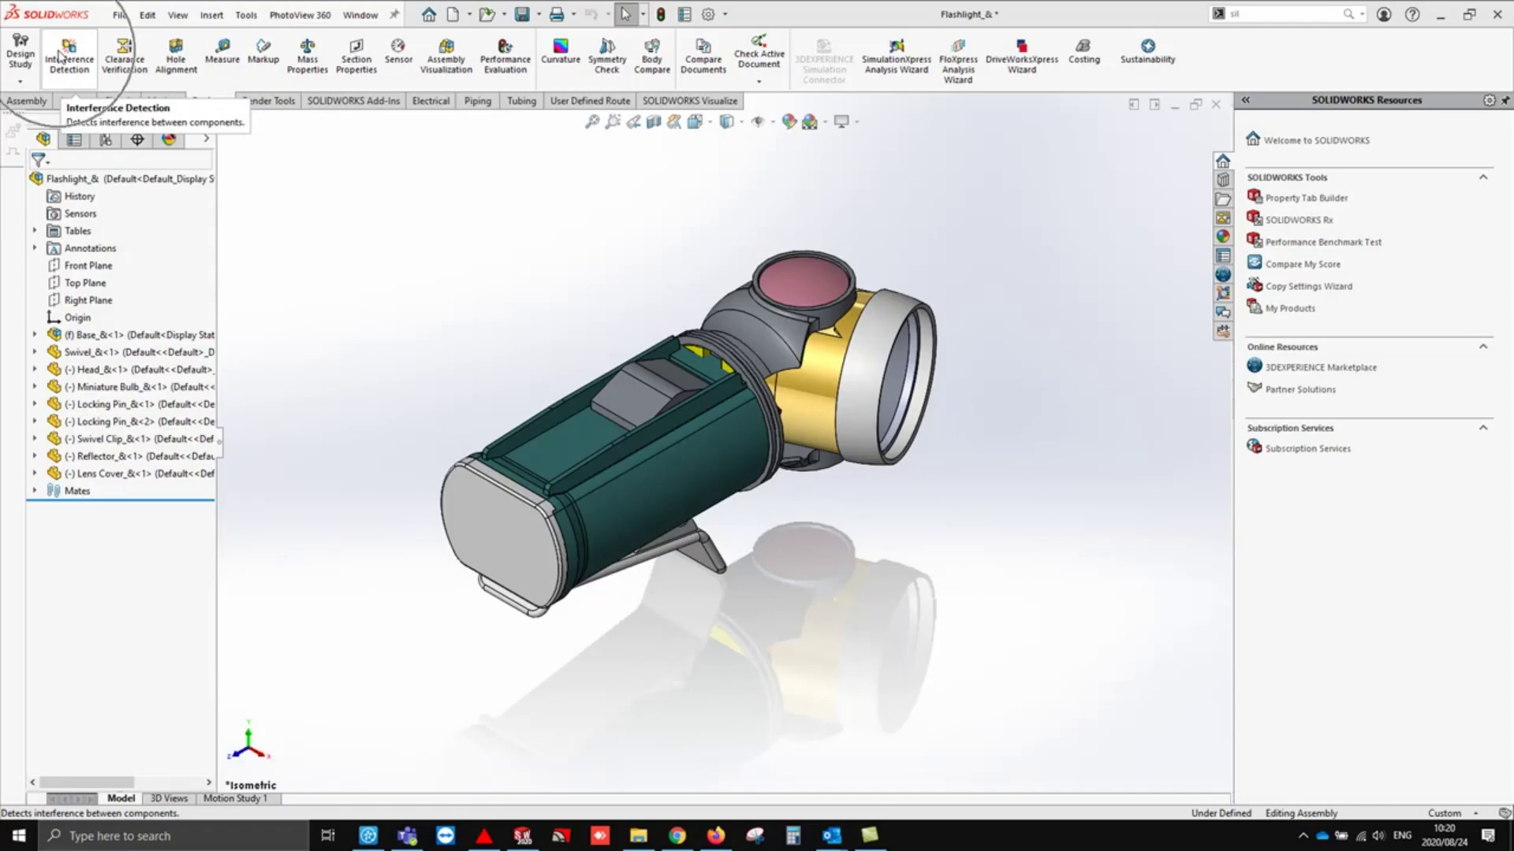
# Step: Search the available commands for "inter" and show where the Interference Detection command is located
pyautogui.click(1289, 14)
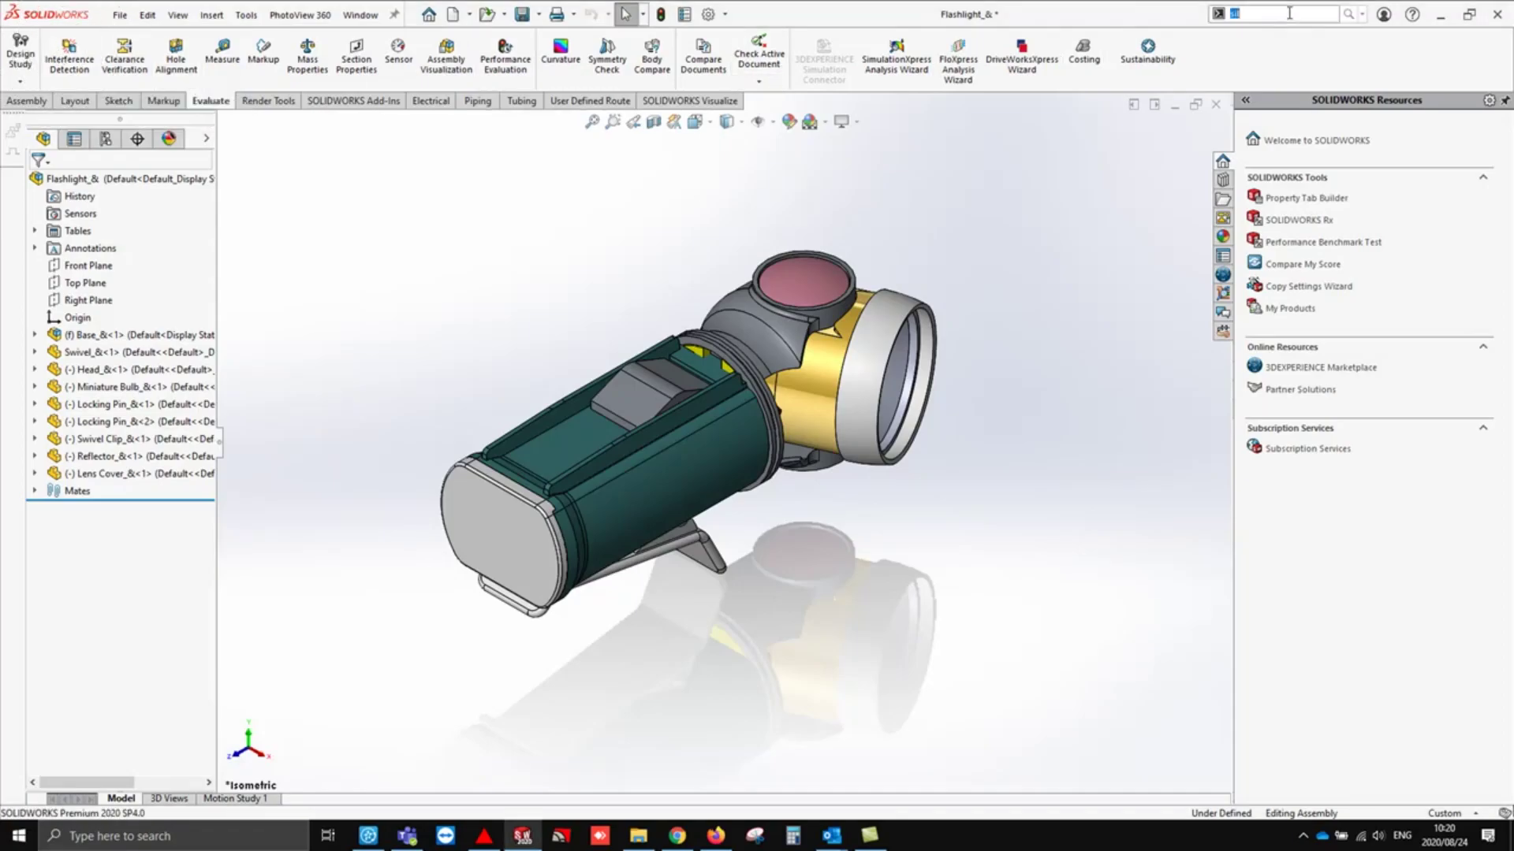
pyautogui.write('inter')
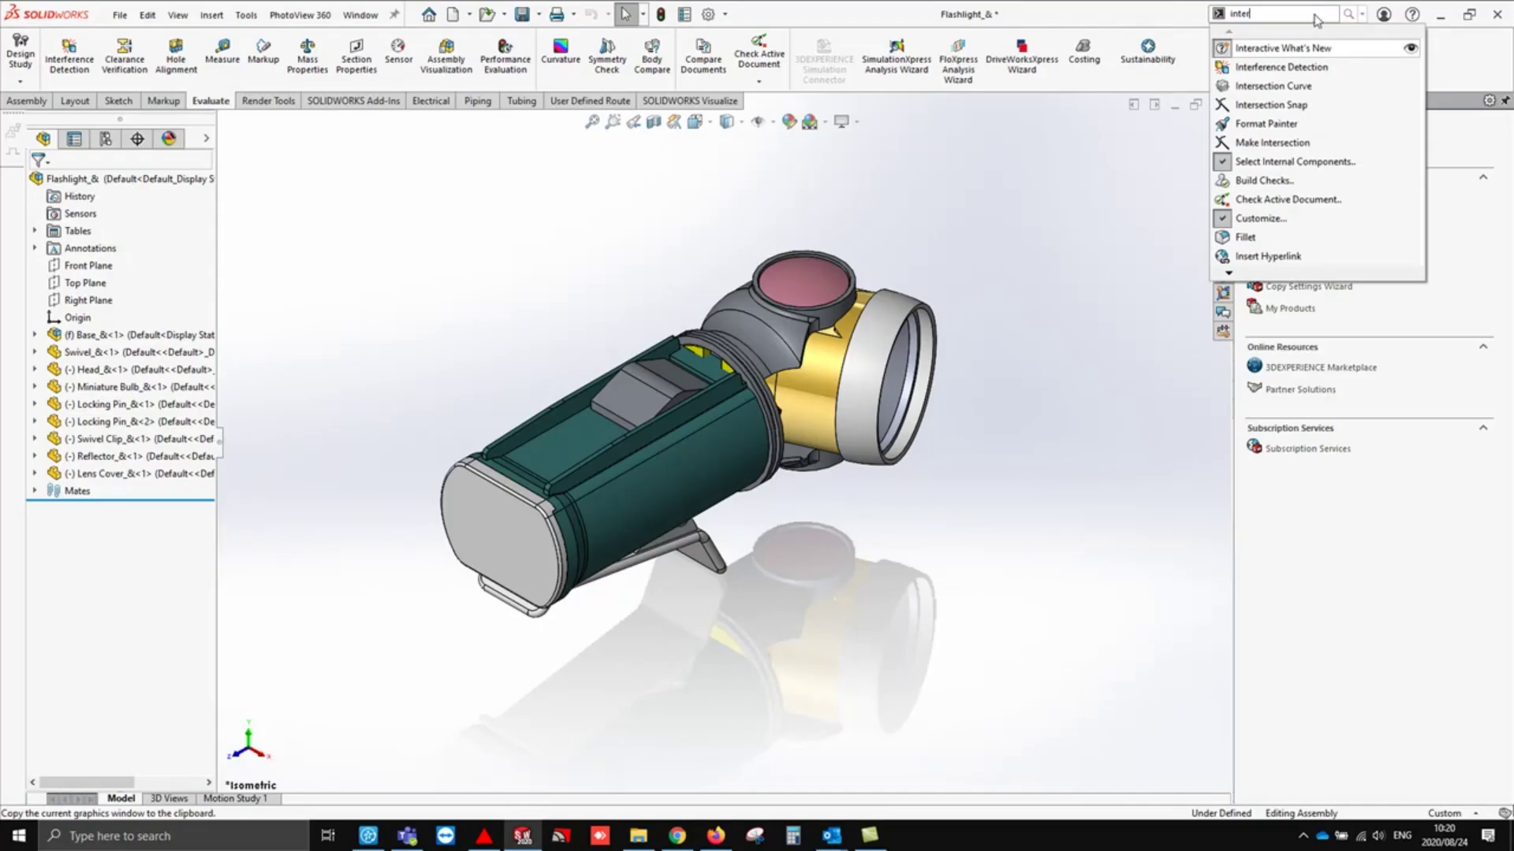
pyautogui.click(1362, 14)
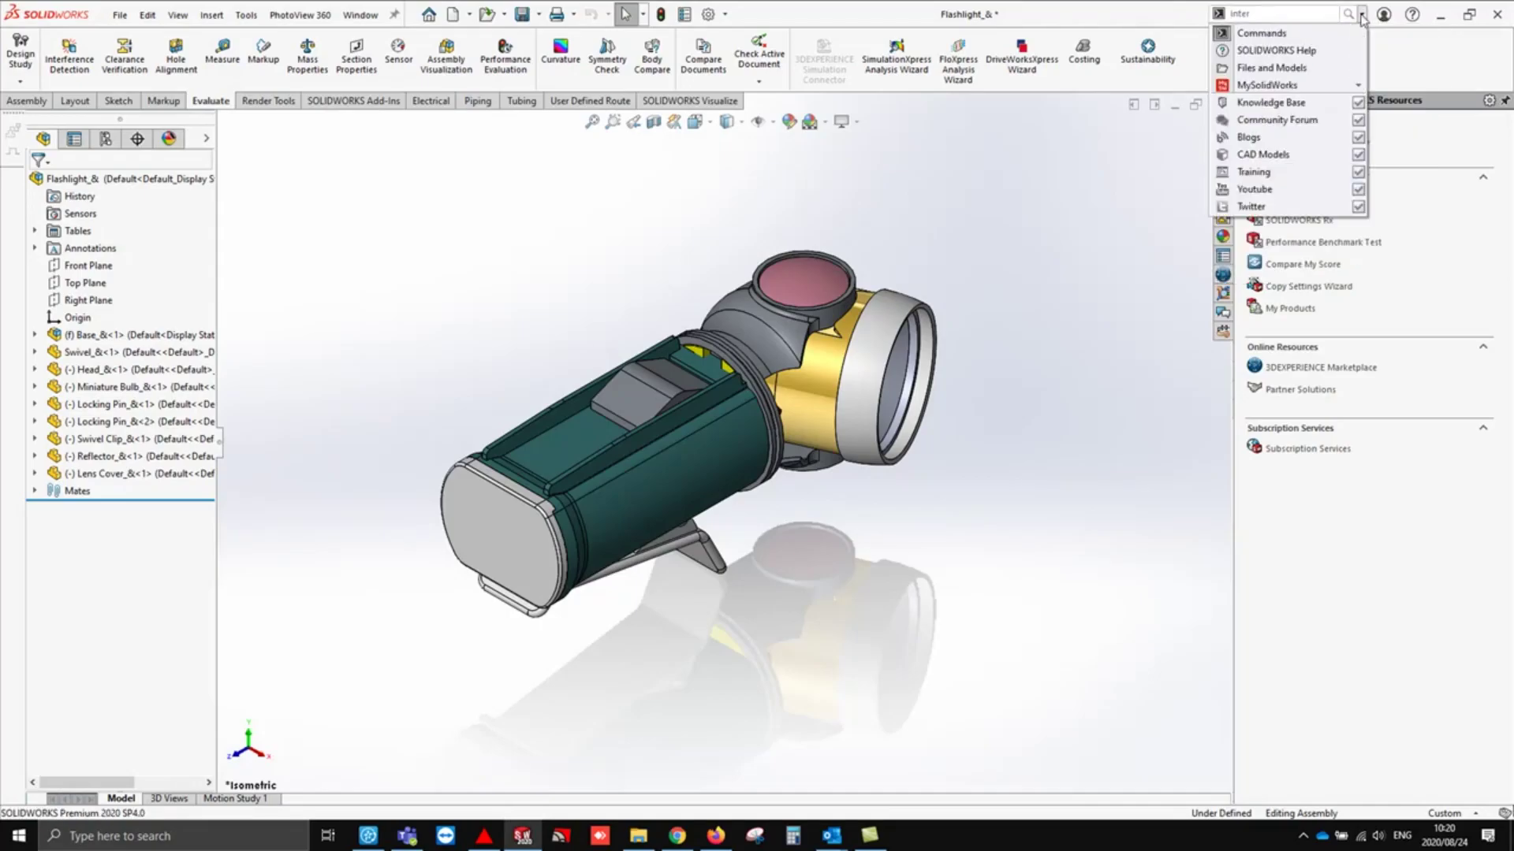
pyautogui.click(1308, 37)
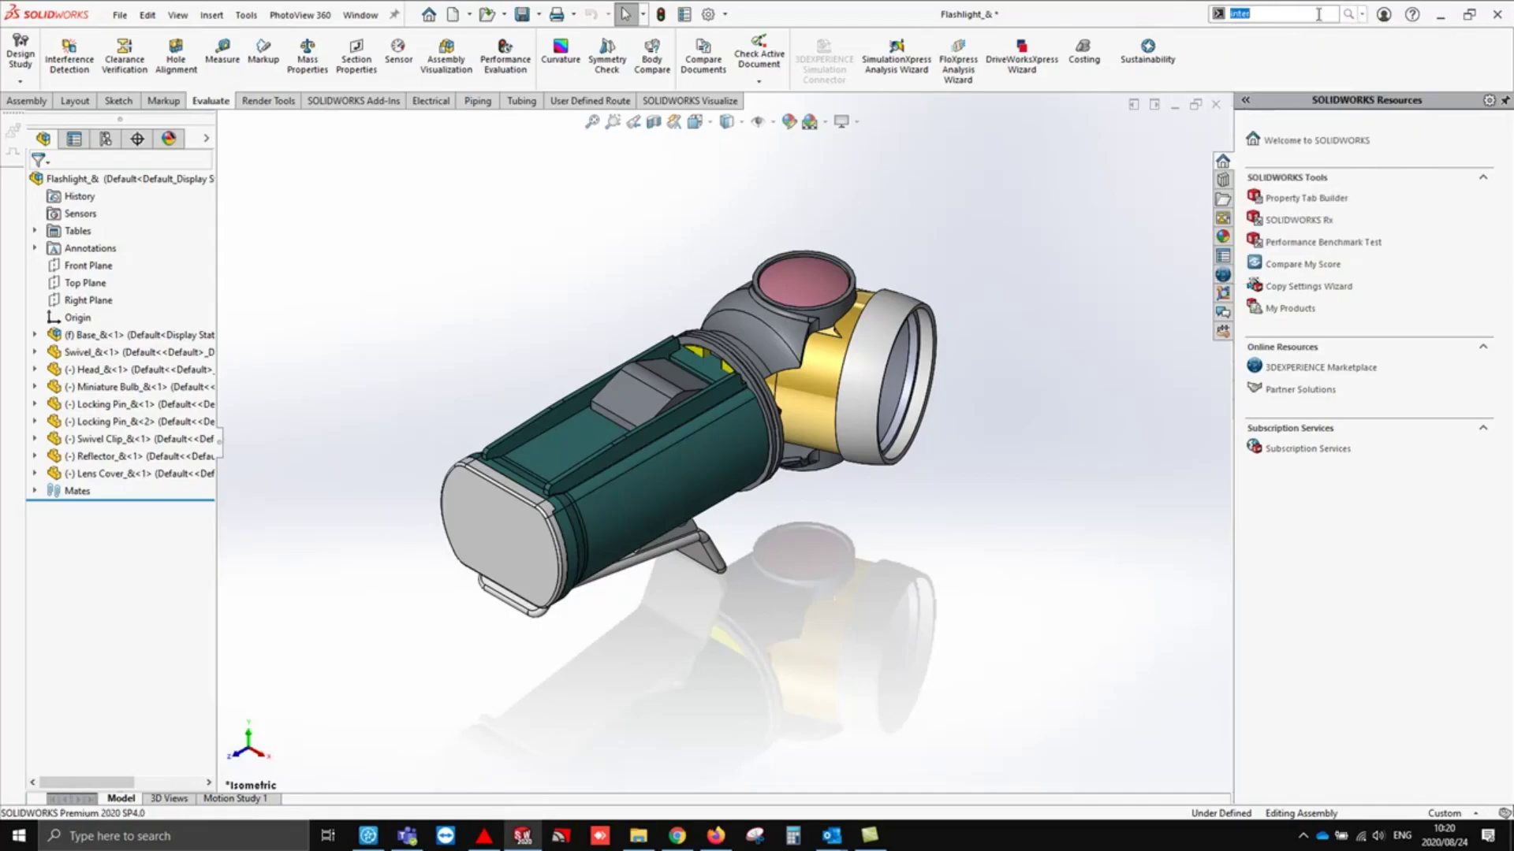
pyautogui.click(1349, 15)
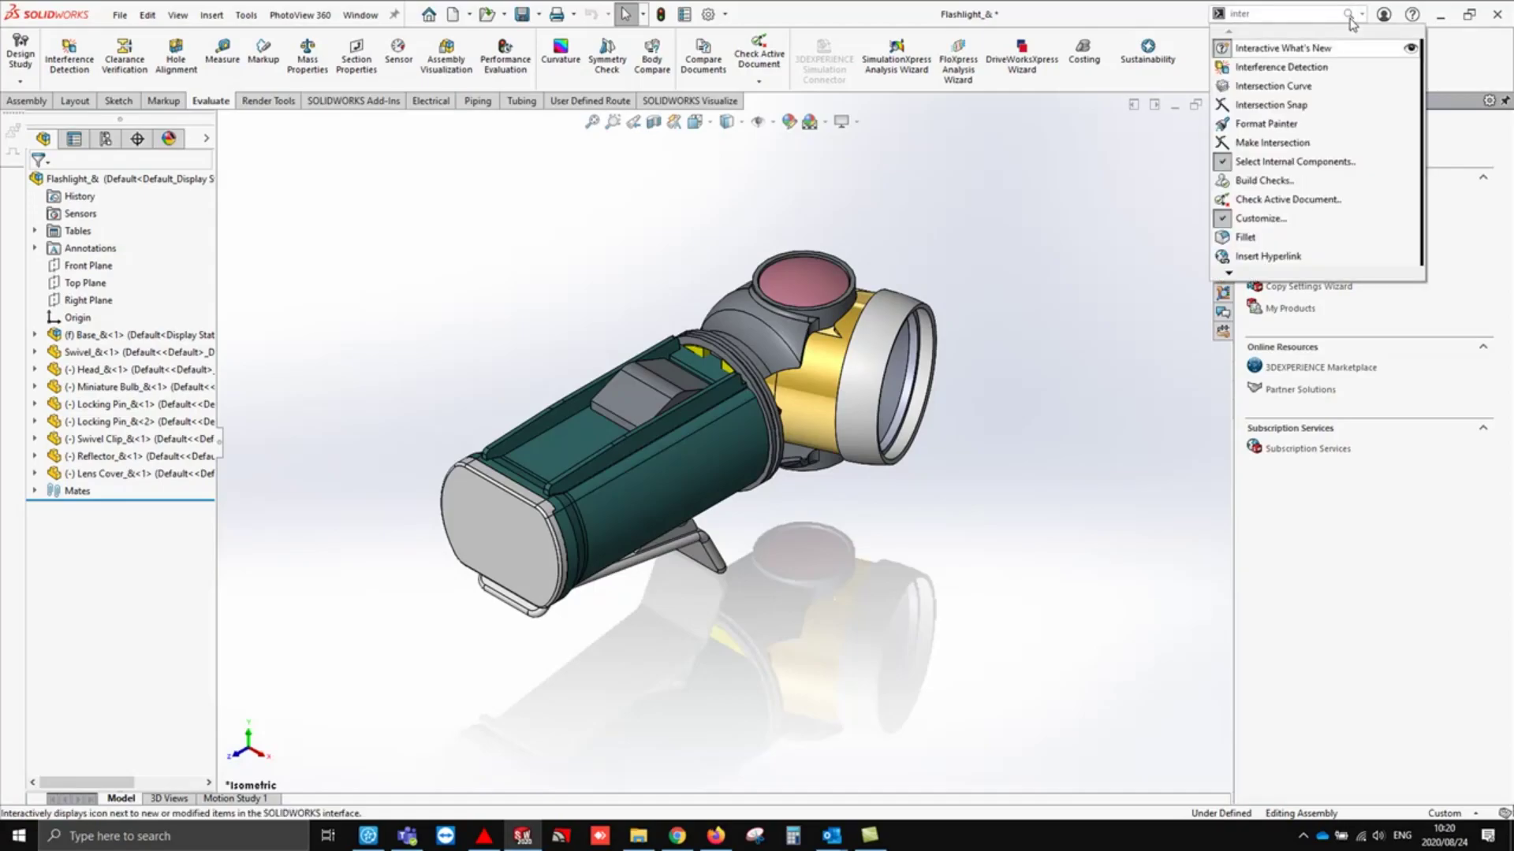
pyautogui.click(1413, 66)
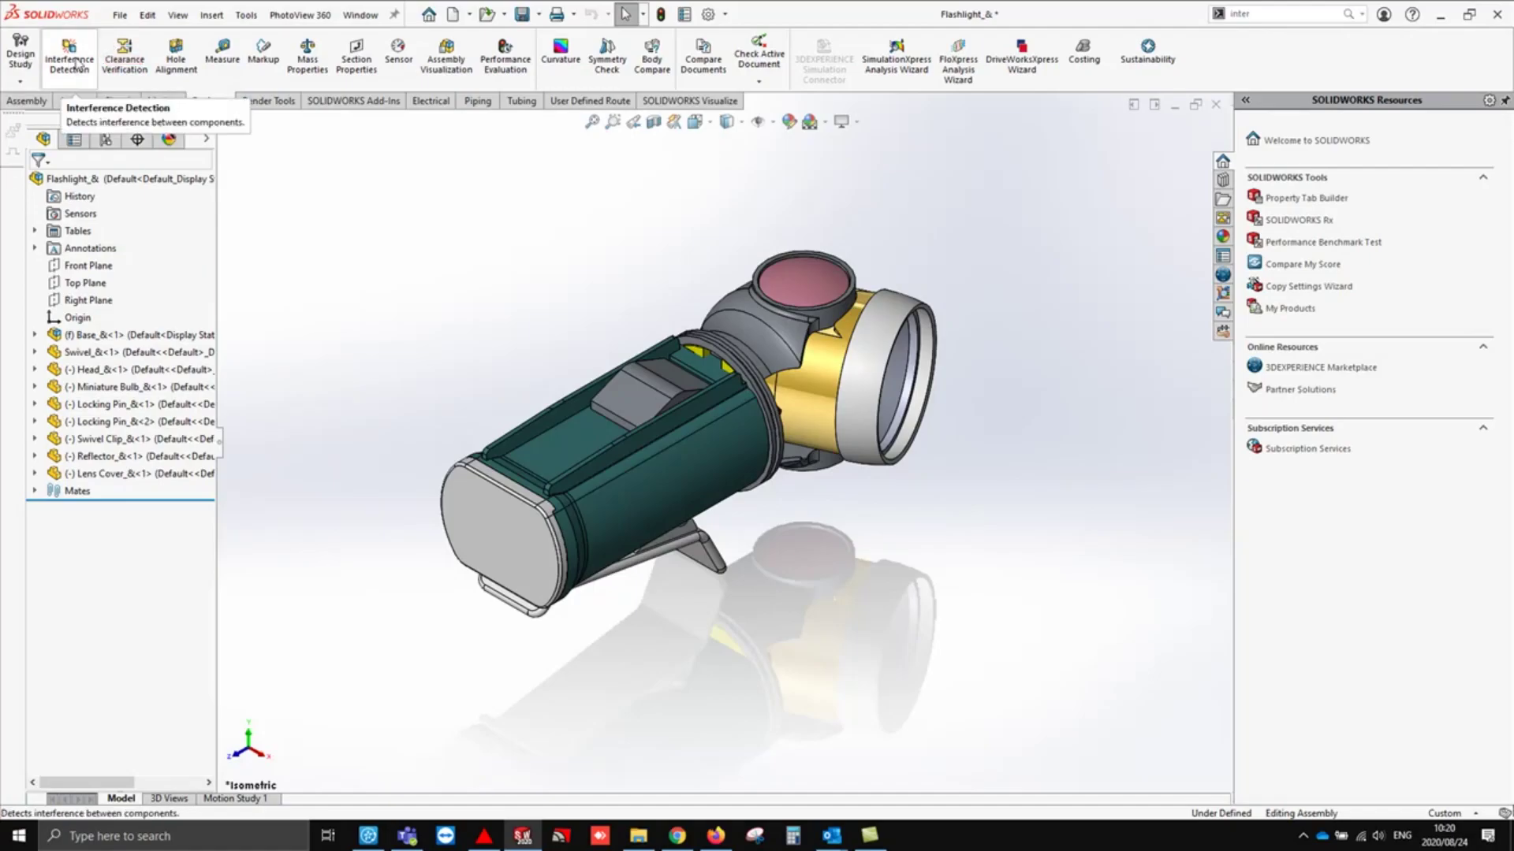
# Step: Run Interference Detection on the whole Flashlight_& assembly with no components excluded and calculate the interferences
pyautogui.click(69, 59)
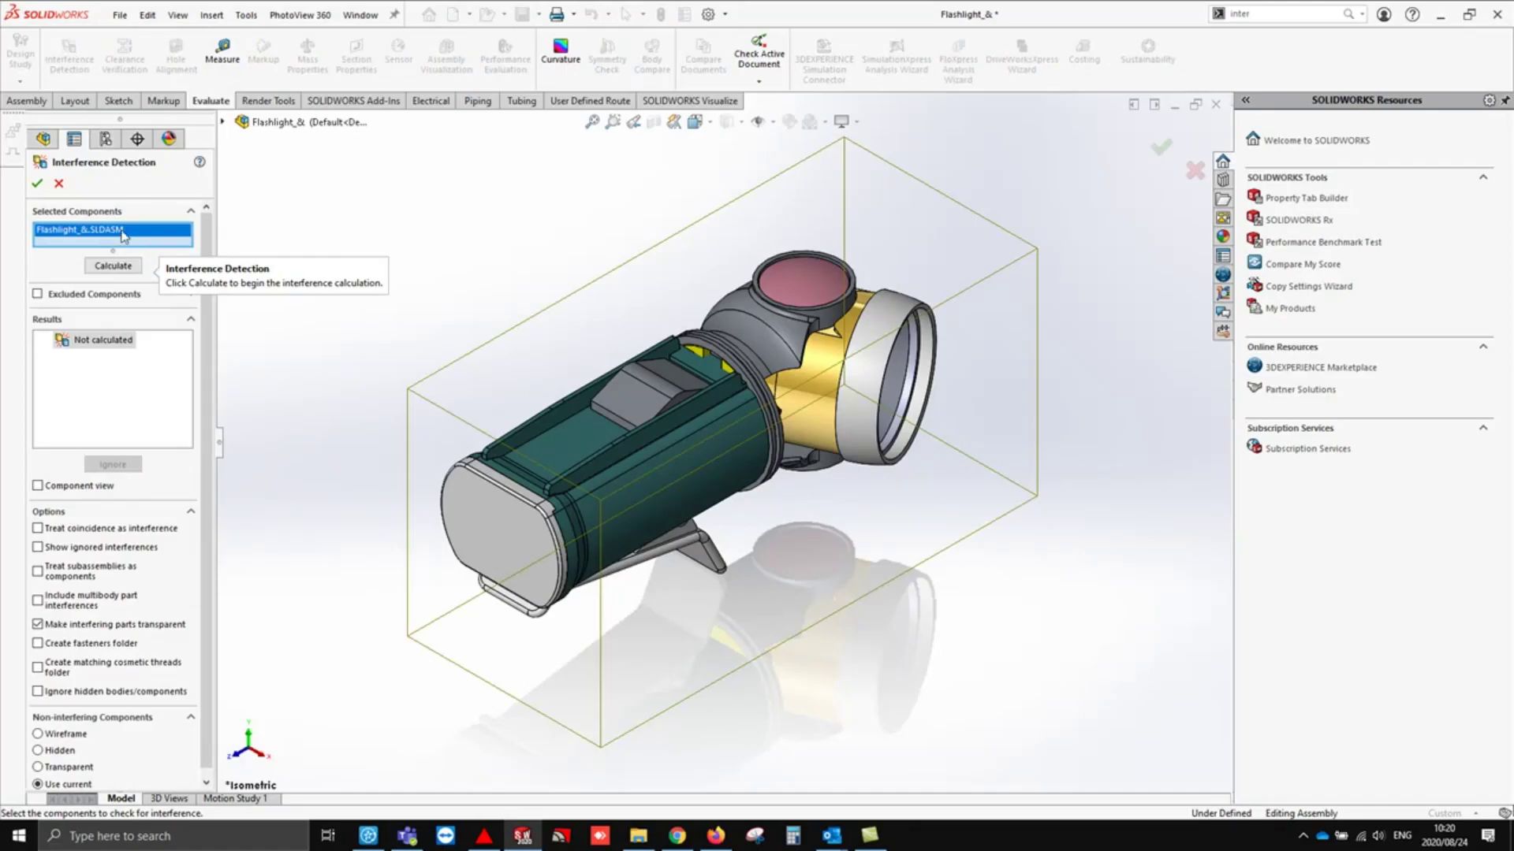
pyautogui.press('ctrl')
pyautogui.press('ctrl')
pyautogui.press('ctrl')
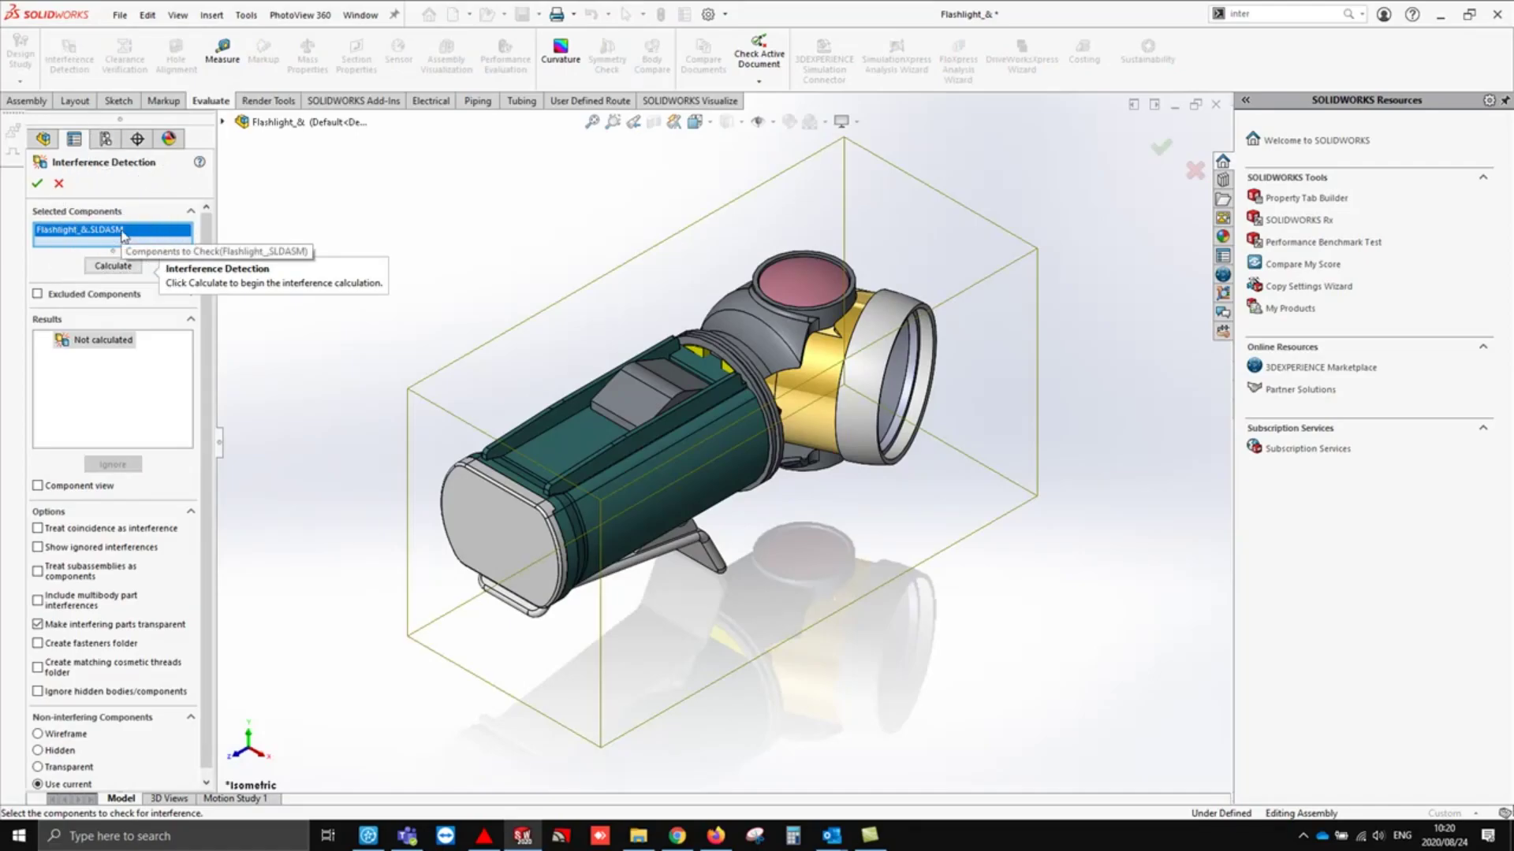
pyautogui.press('ctrl')
pyautogui.click(64, 295)
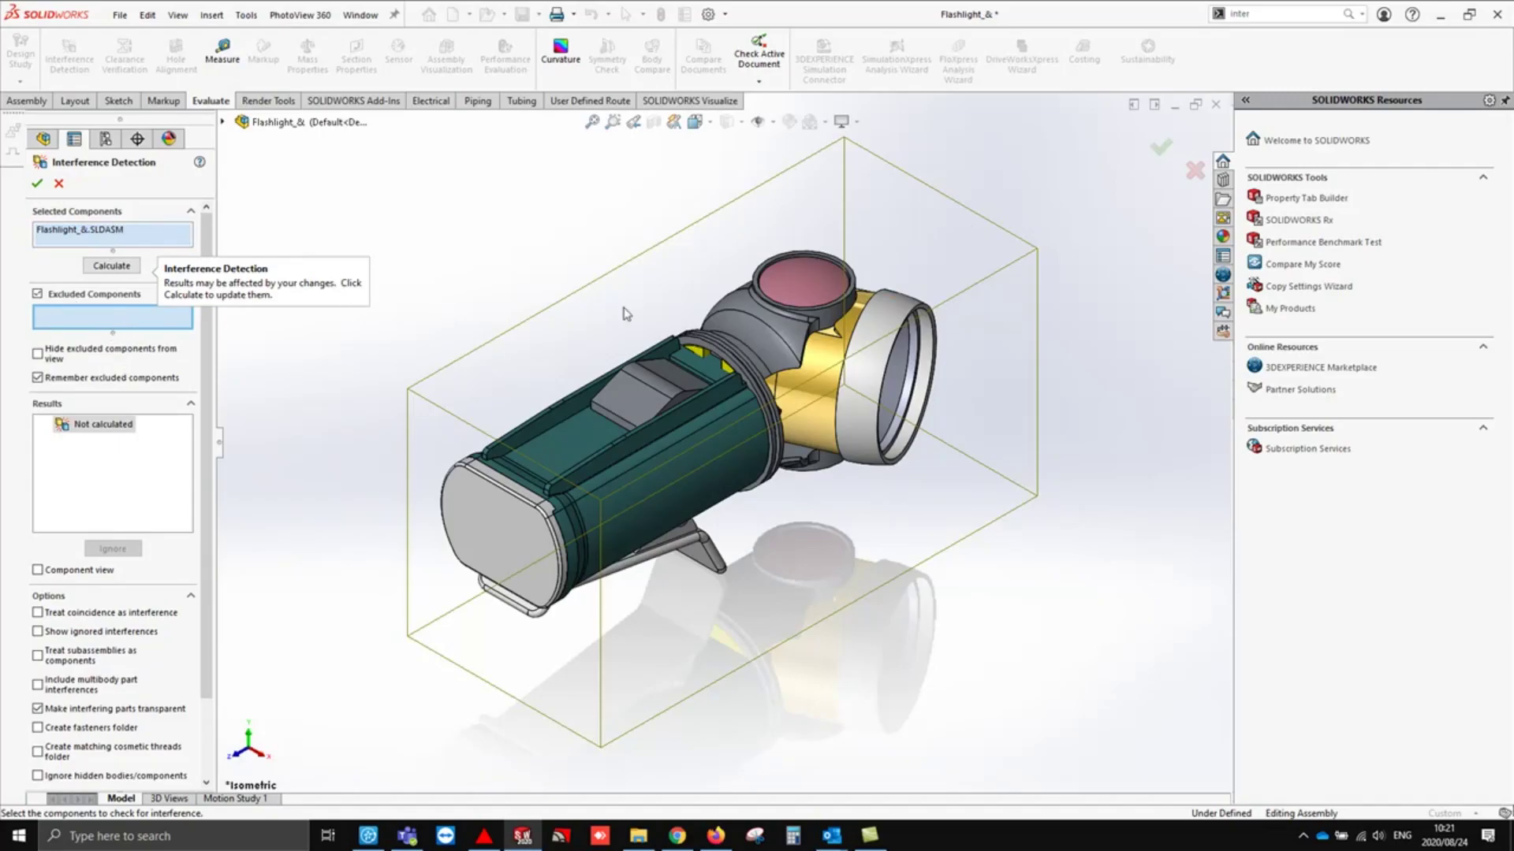
pyautogui.click(37, 296)
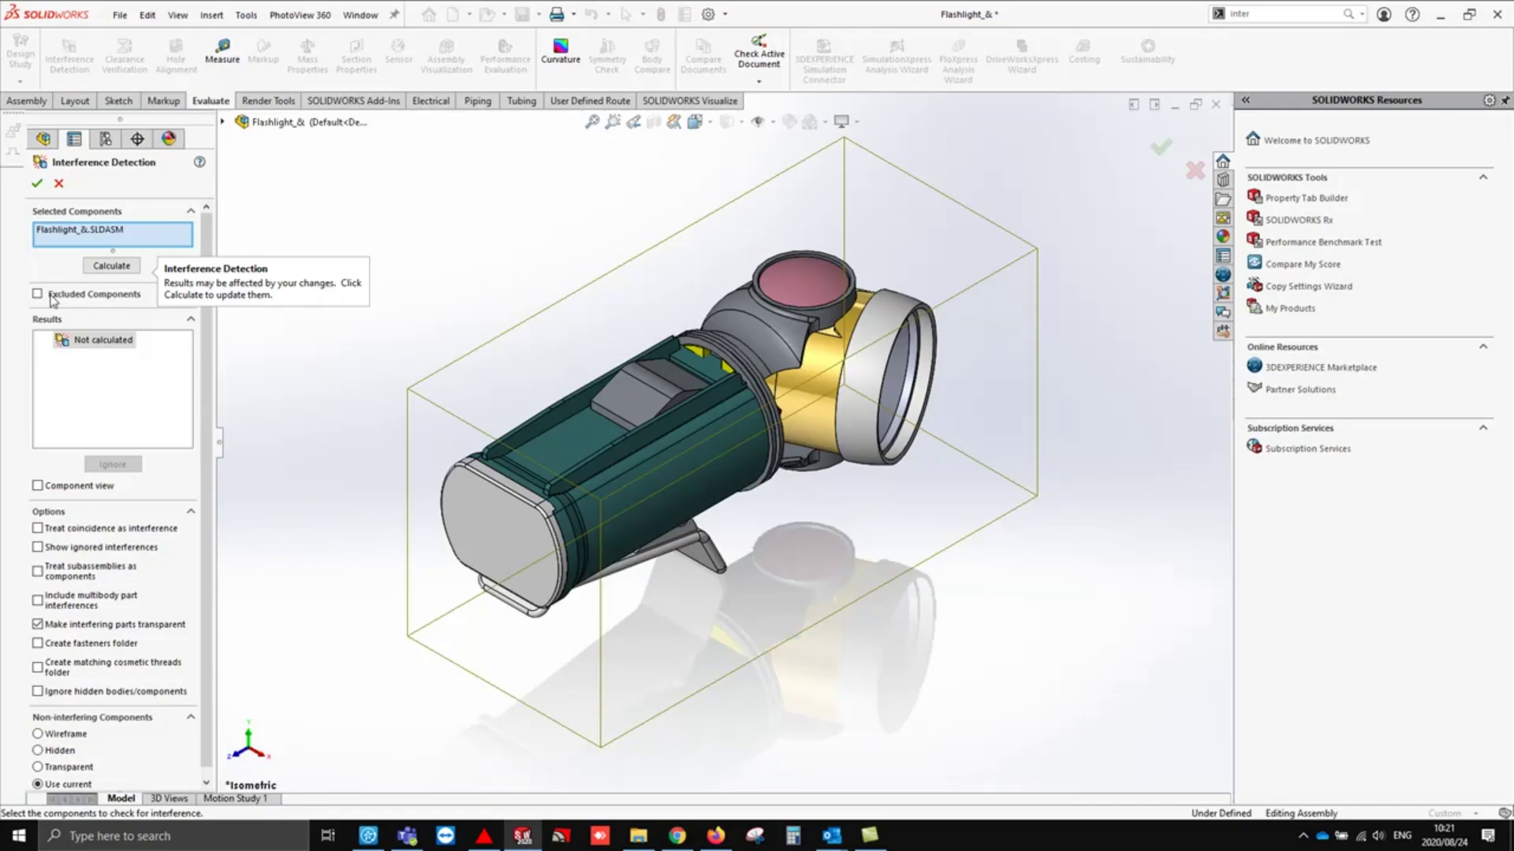
pyautogui.click(113, 267)
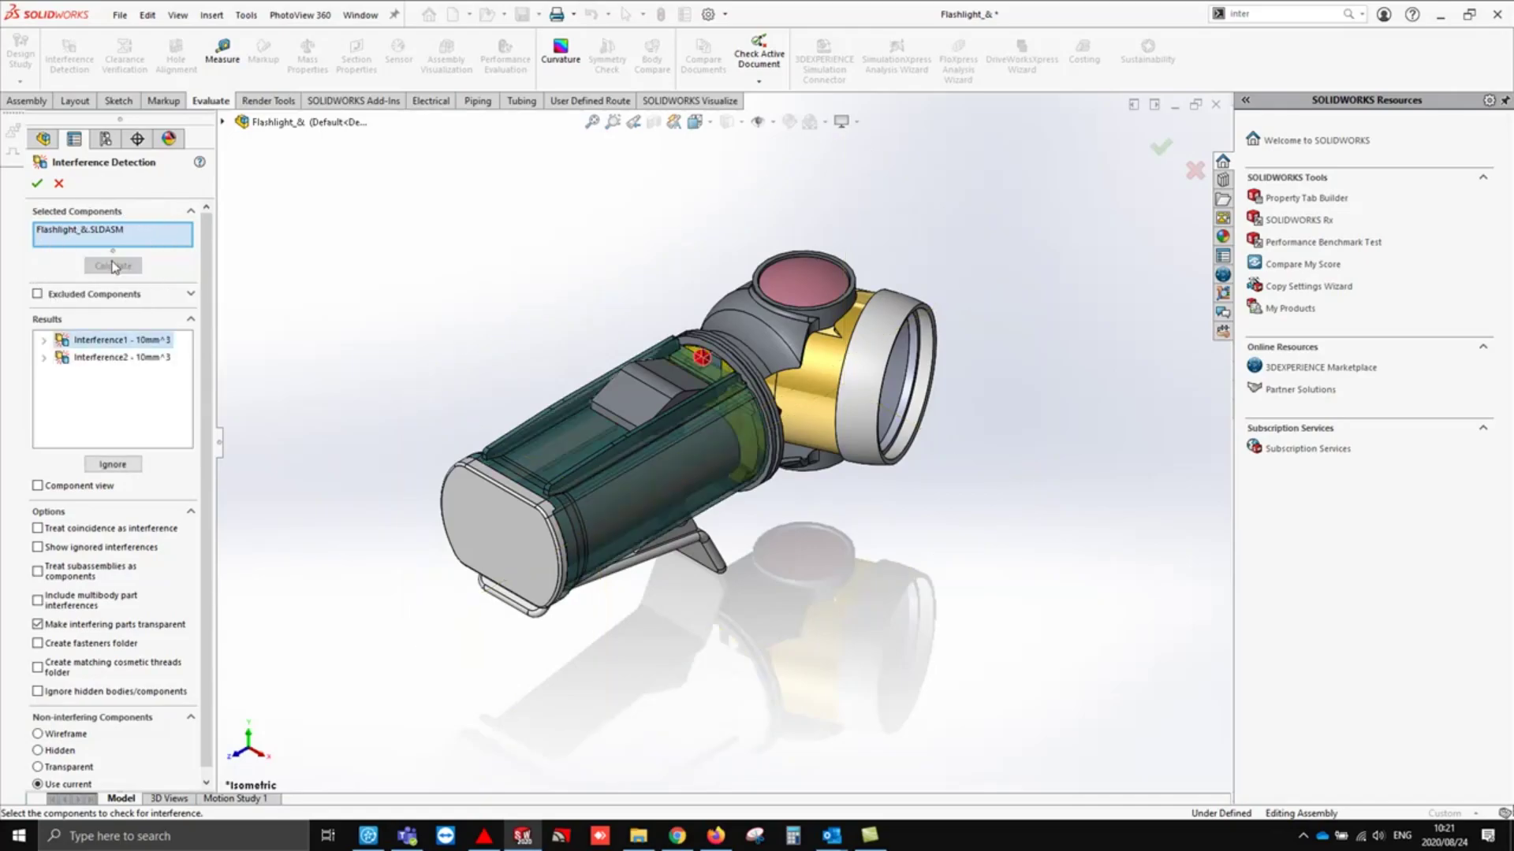
# Step: Inspect the two detected interferences and highlight the Holder and Round Swivel Cap involved in the first one
pyautogui.click(44, 341)
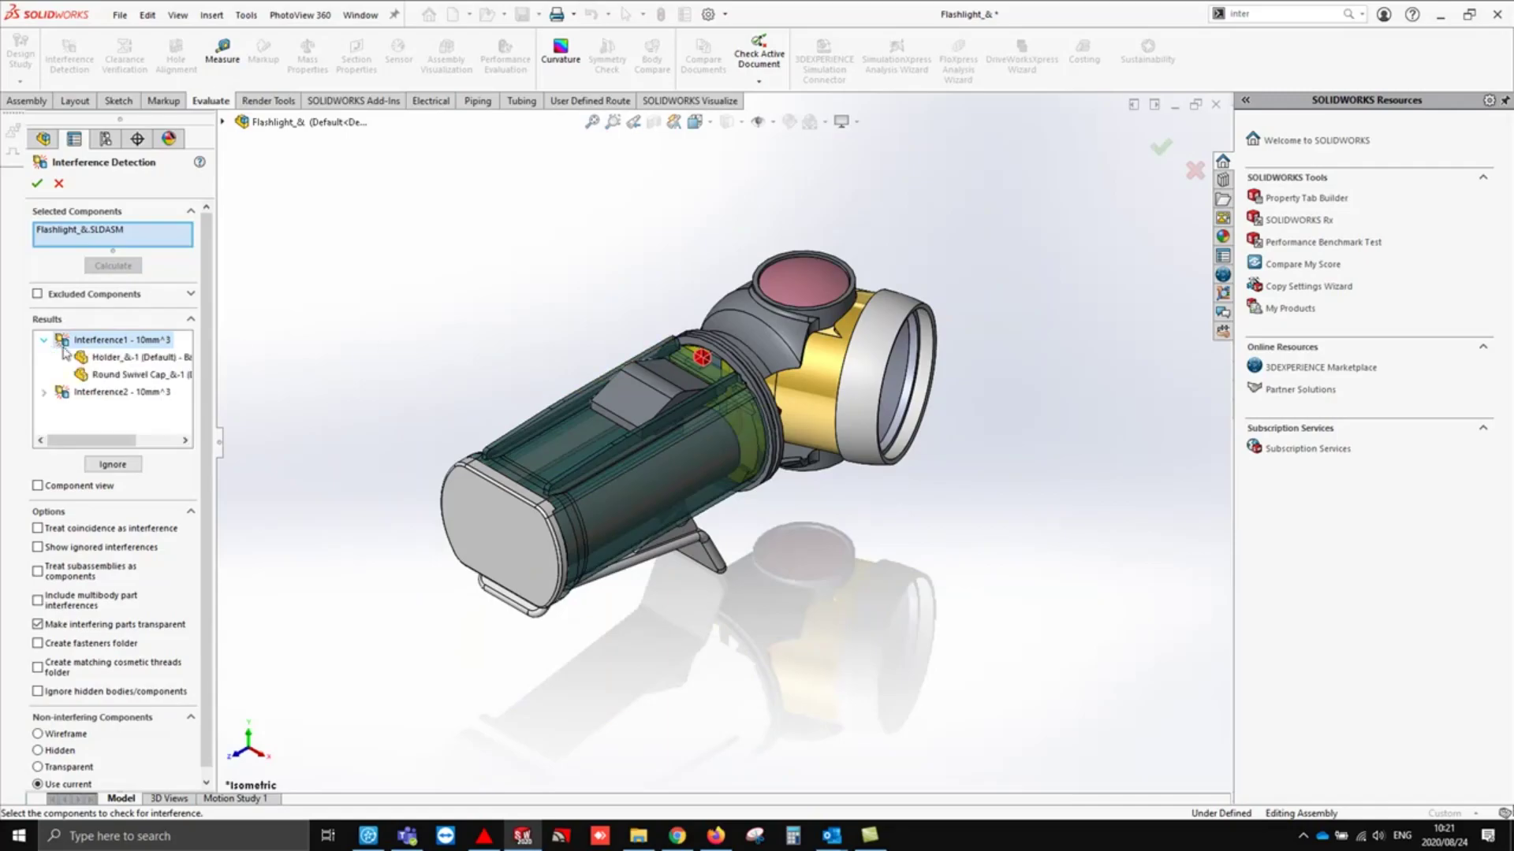
pyautogui.click(114, 392)
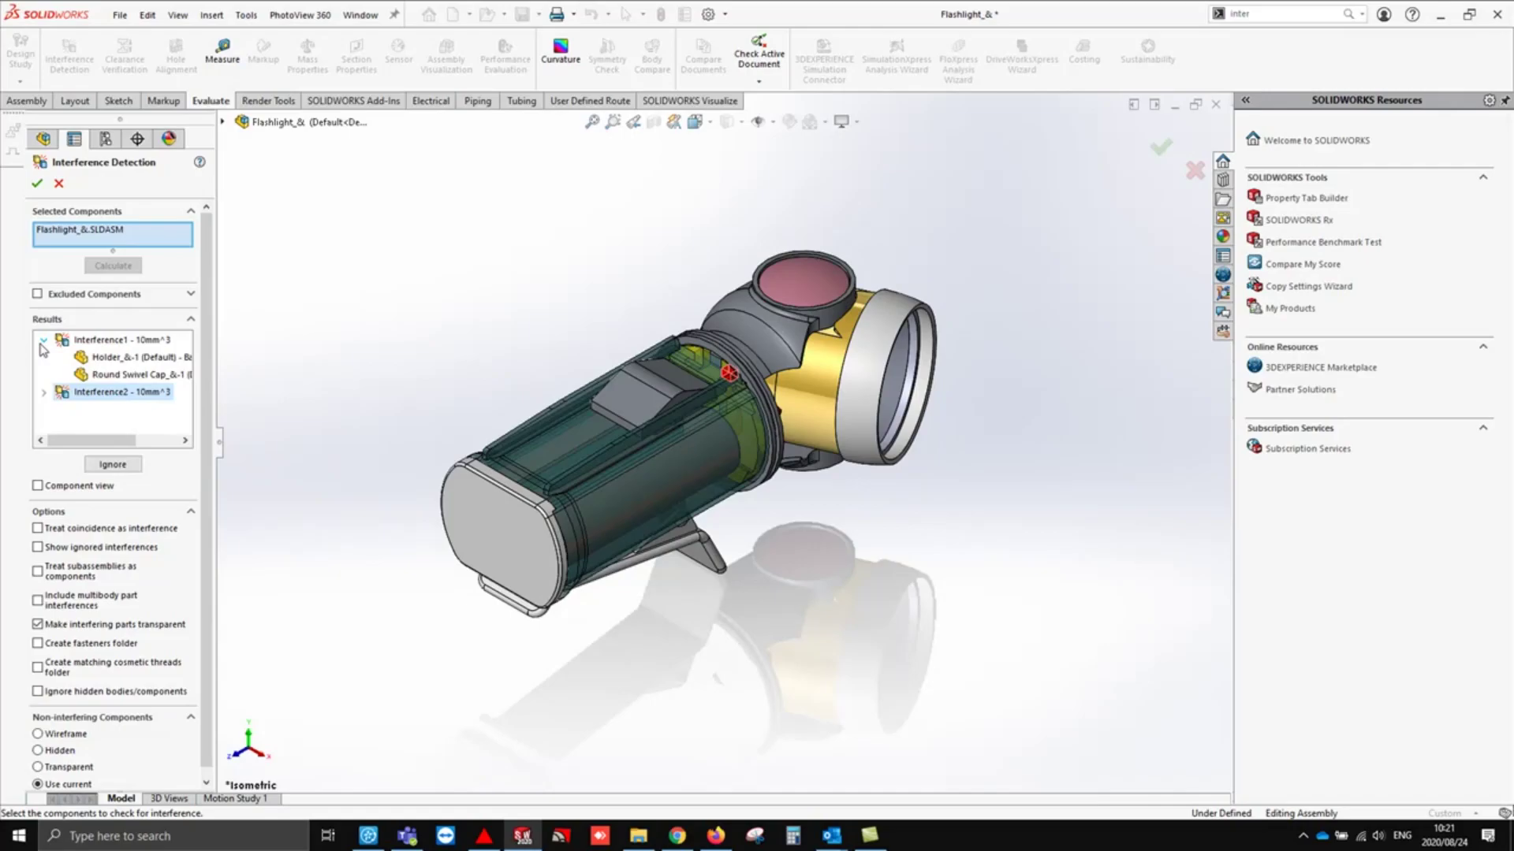
pyautogui.click(113, 340)
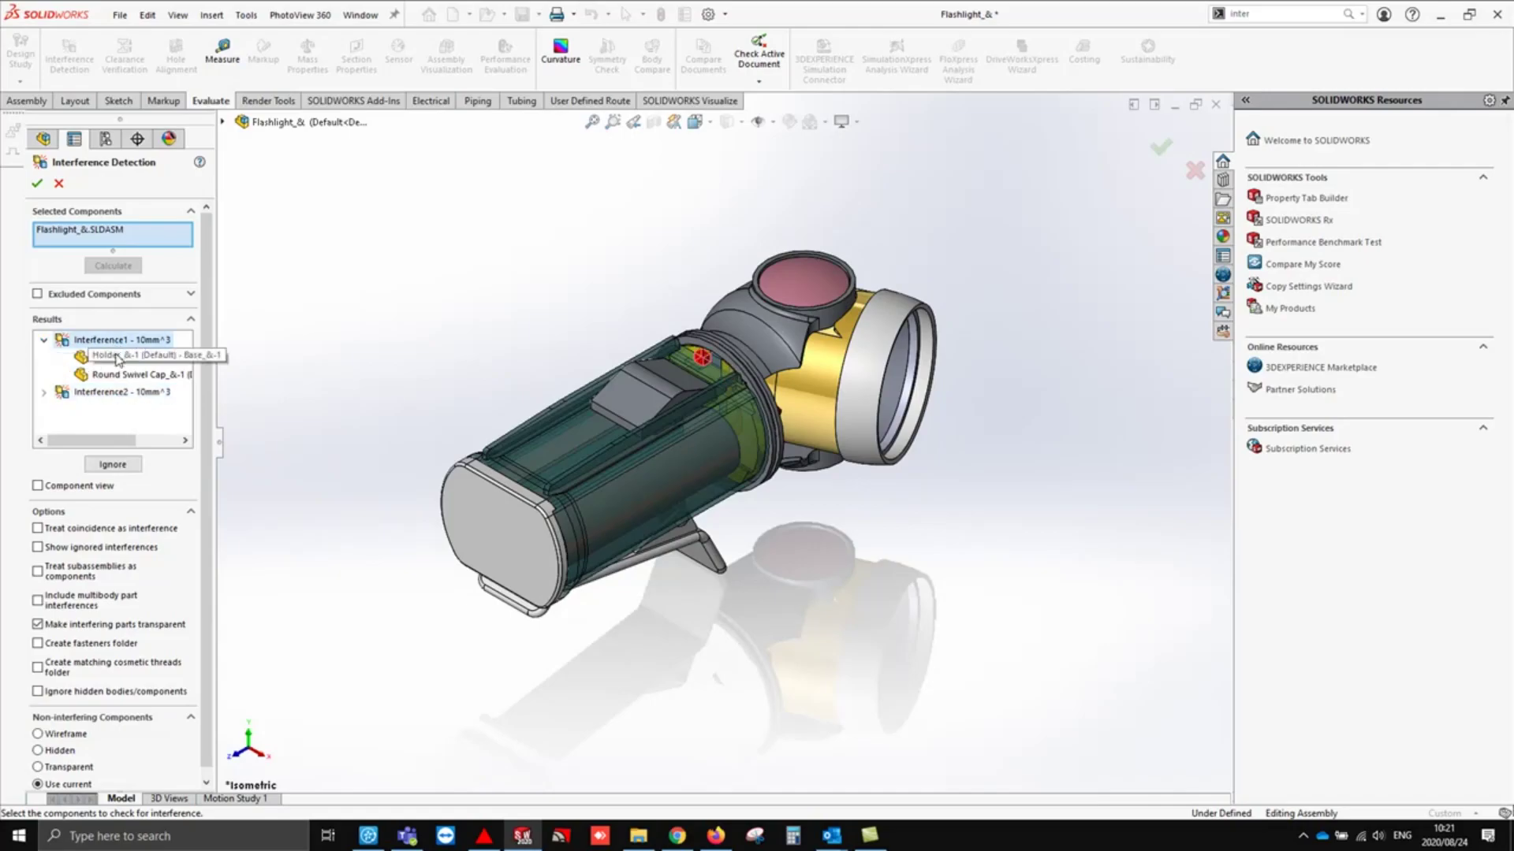
pyautogui.click(117, 358)
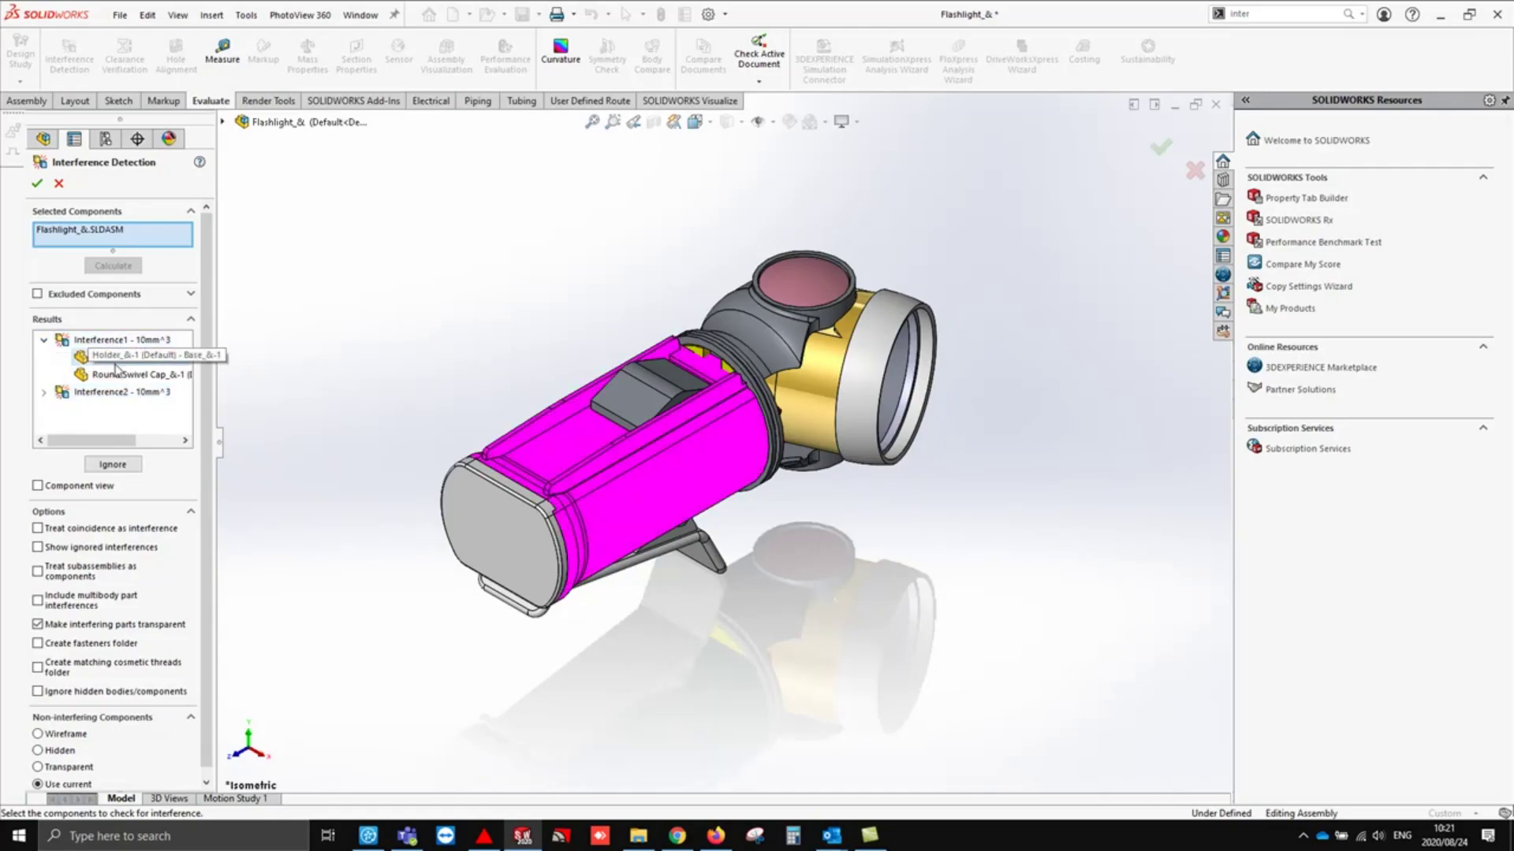
pyautogui.click(120, 376)
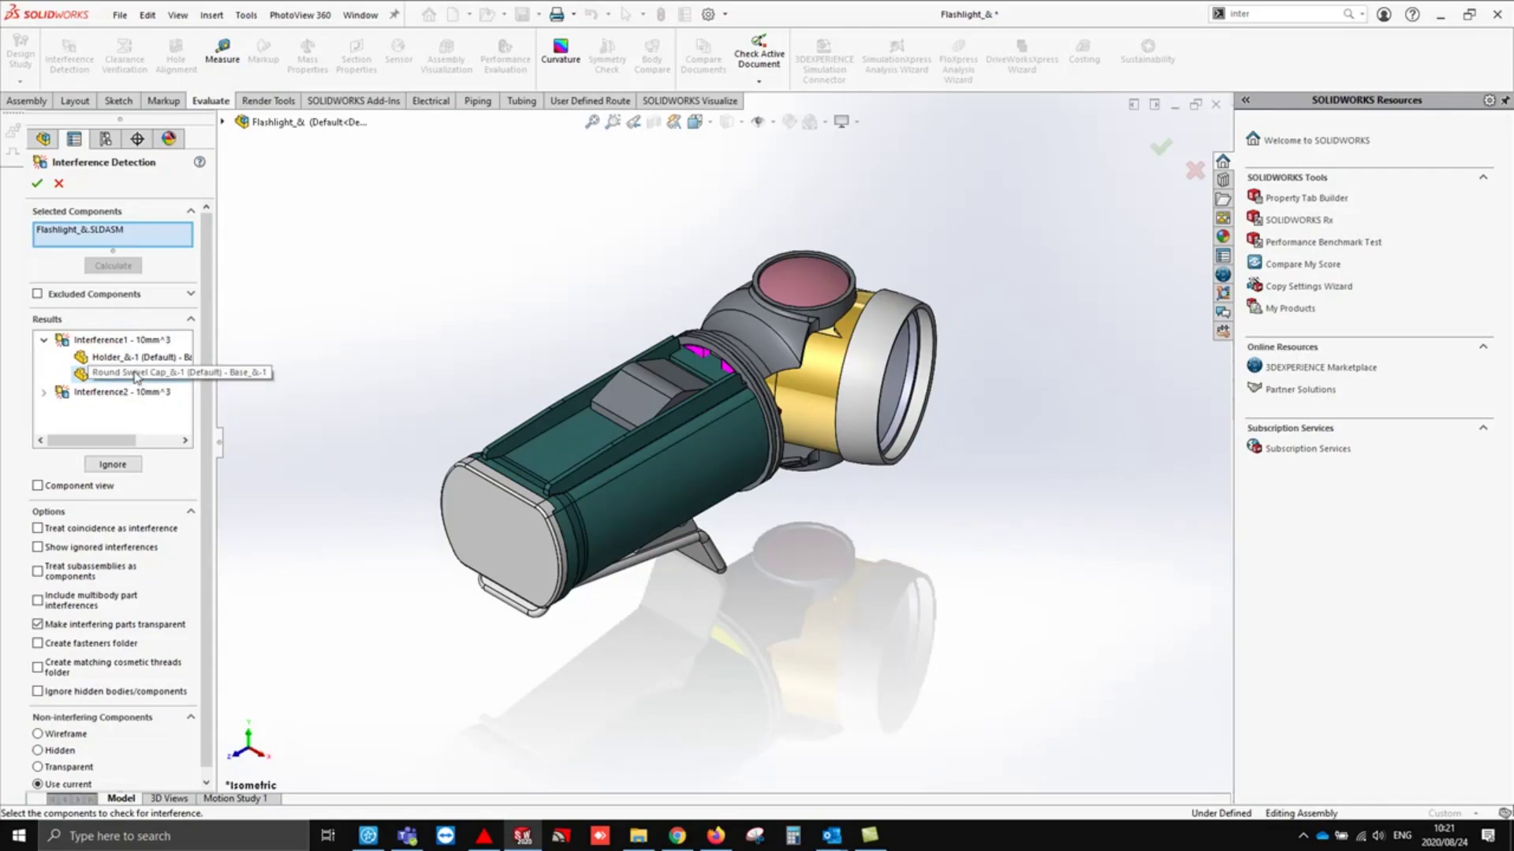
pyautogui.click(44, 340)
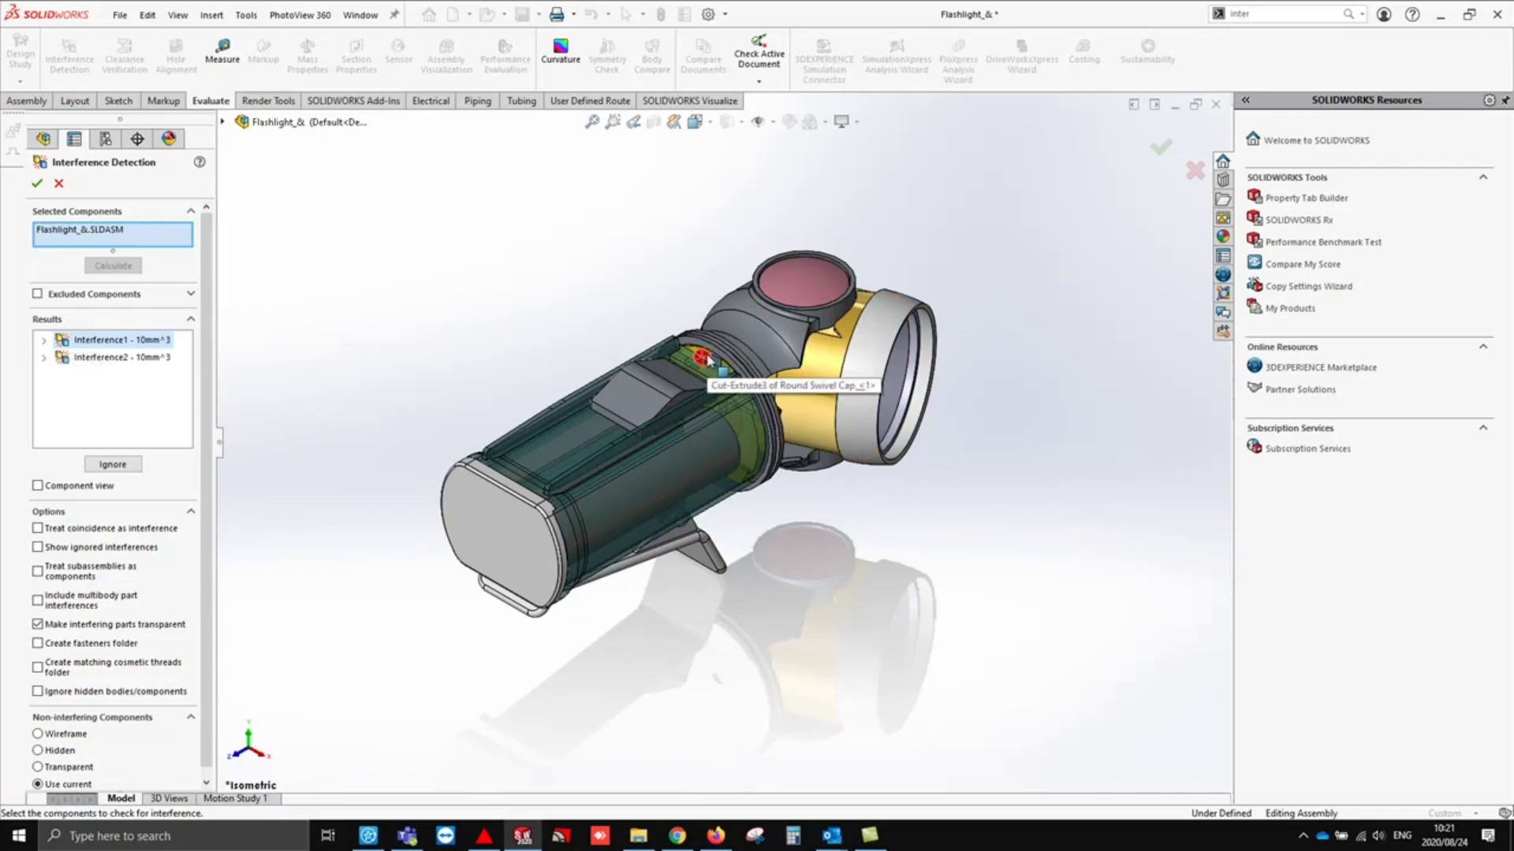
# Step: Zoom to the first interference, highlight the second one in the model, and close the interference check
pyautogui.rightClick(138, 349)
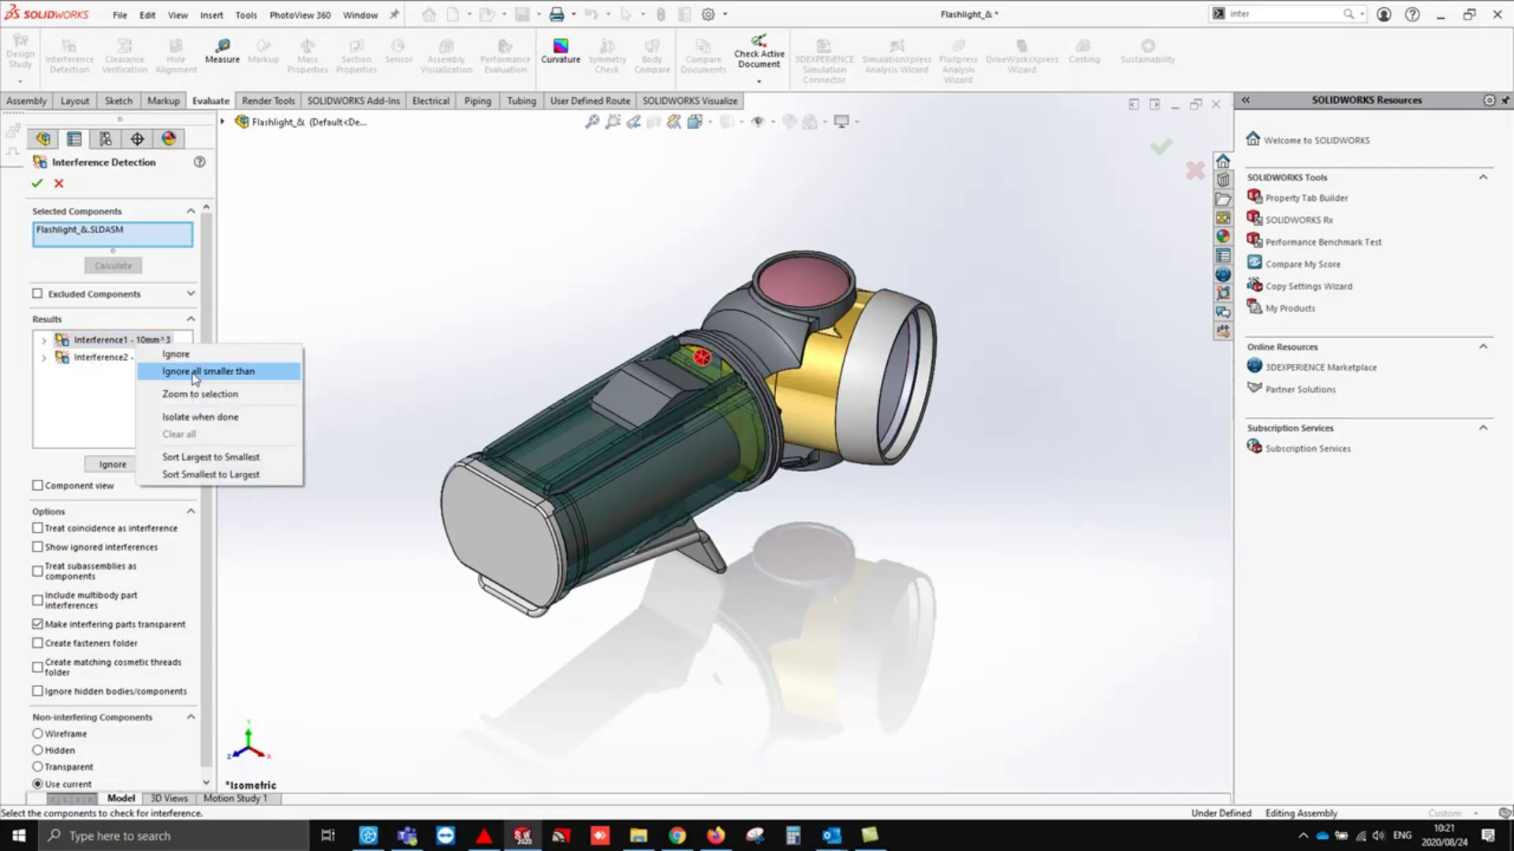
pyautogui.click(198, 394)
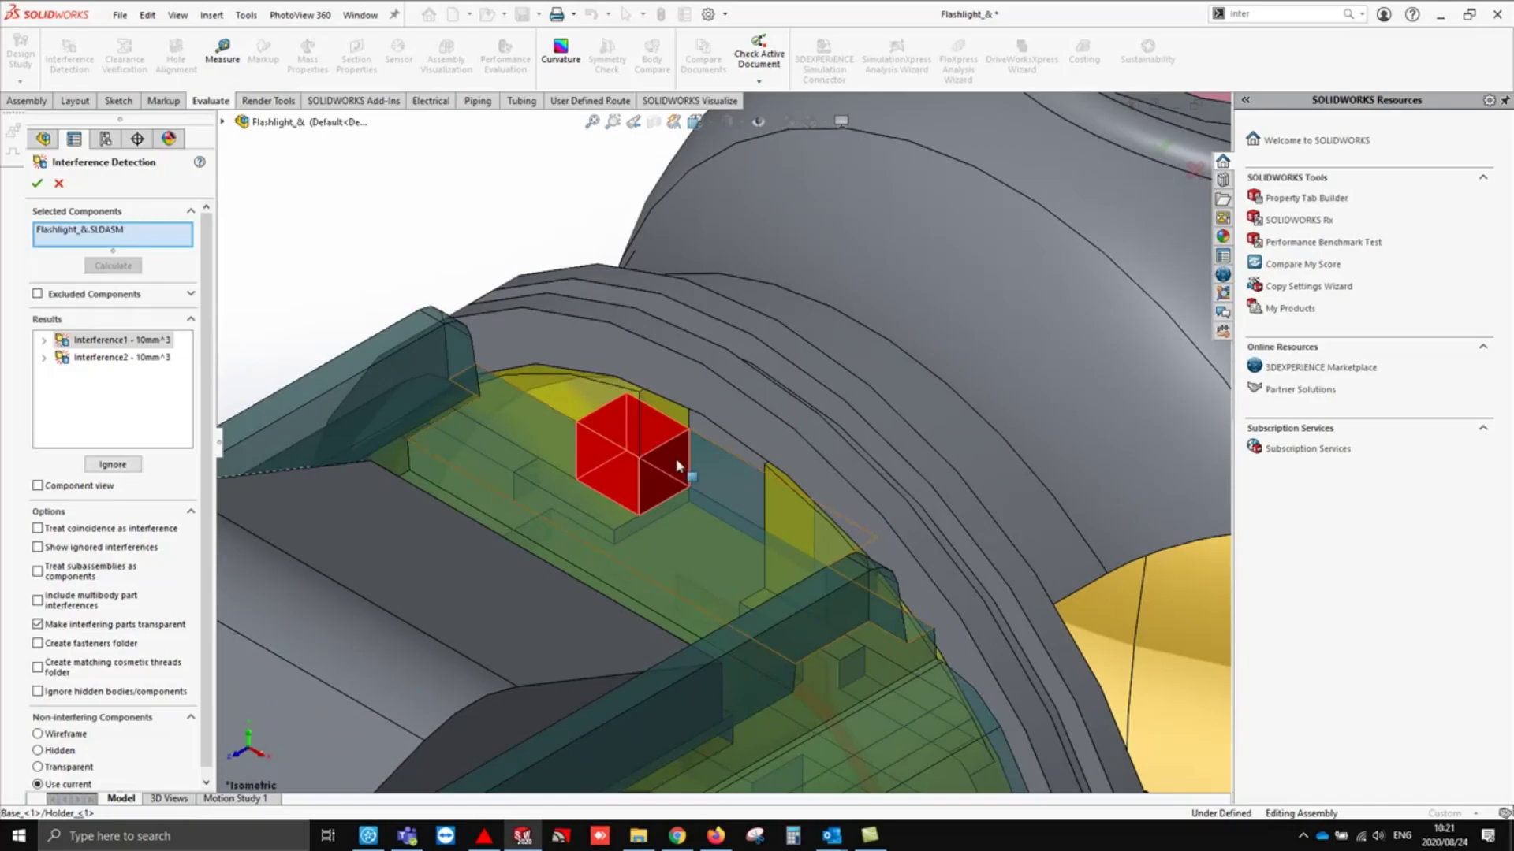
pyautogui.click(124, 363)
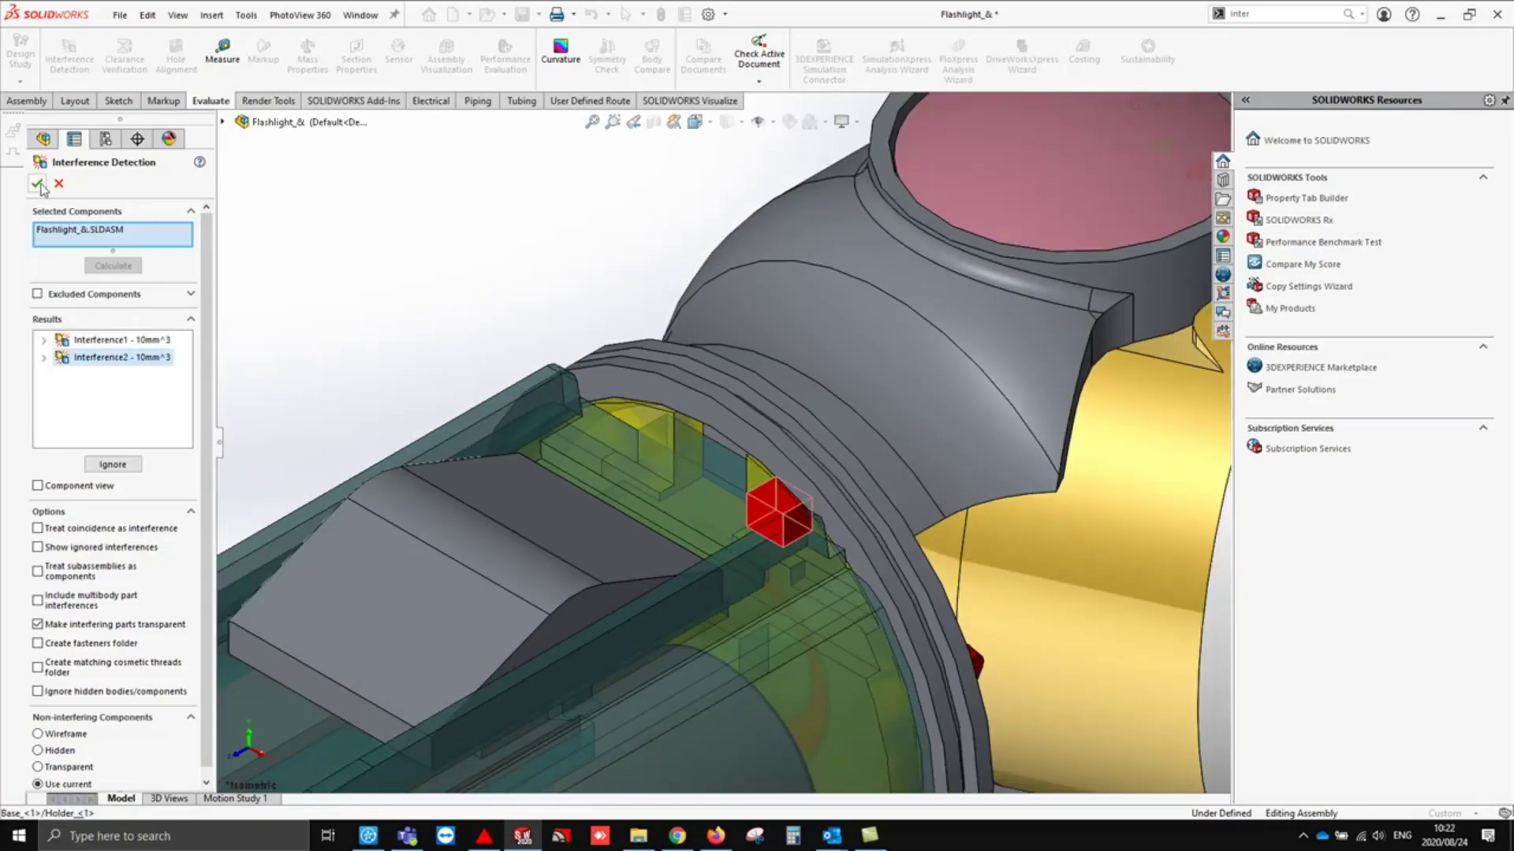
pyautogui.click(59, 184)
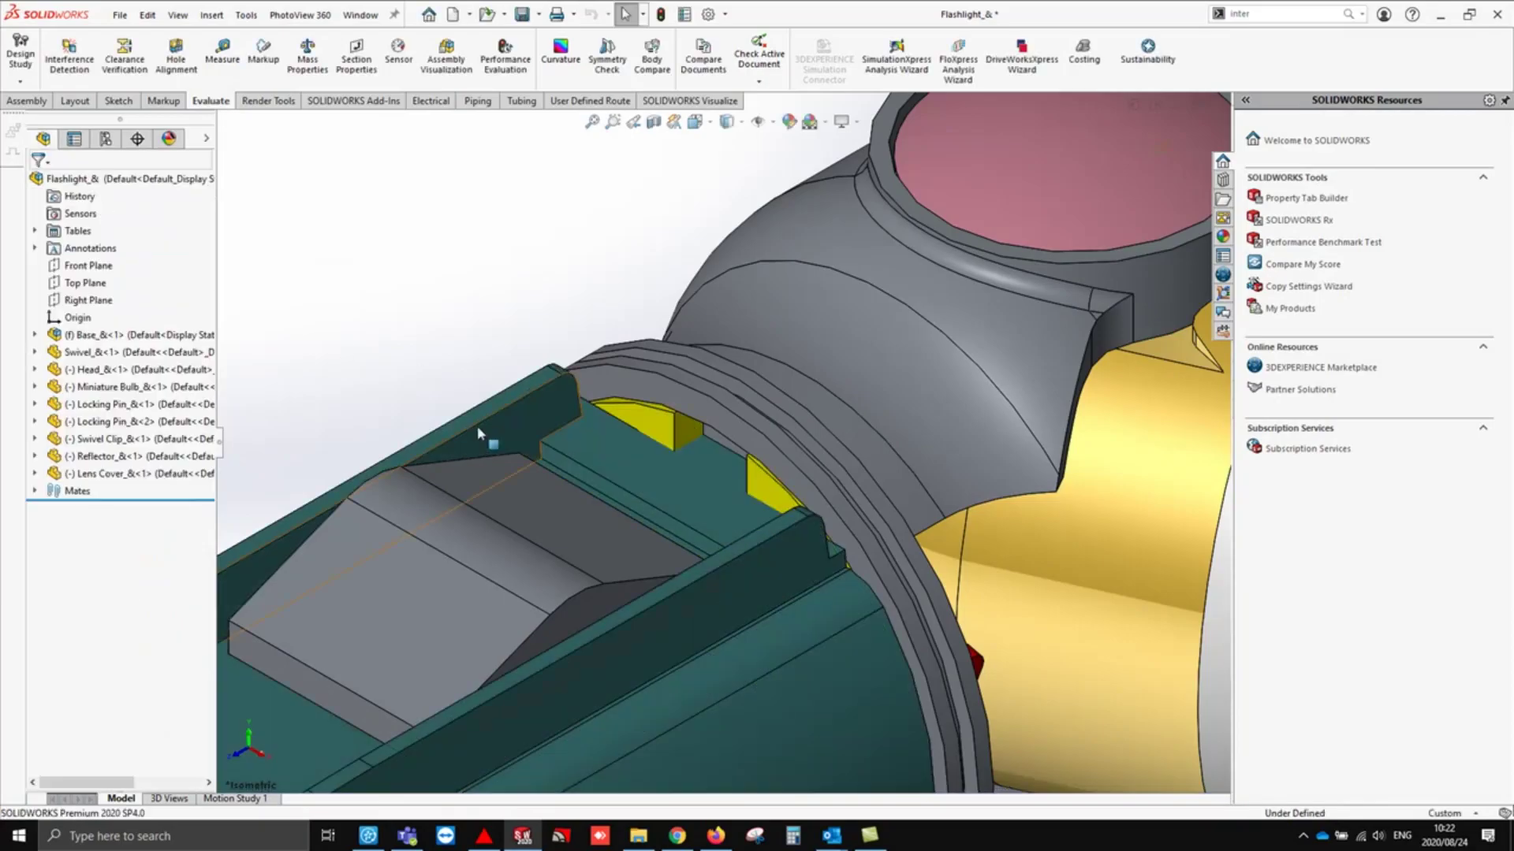
# Step: Open the Holder part from the assembly for editing
pyautogui.scroll(3, 693, 470)
pyautogui.click(697, 475)
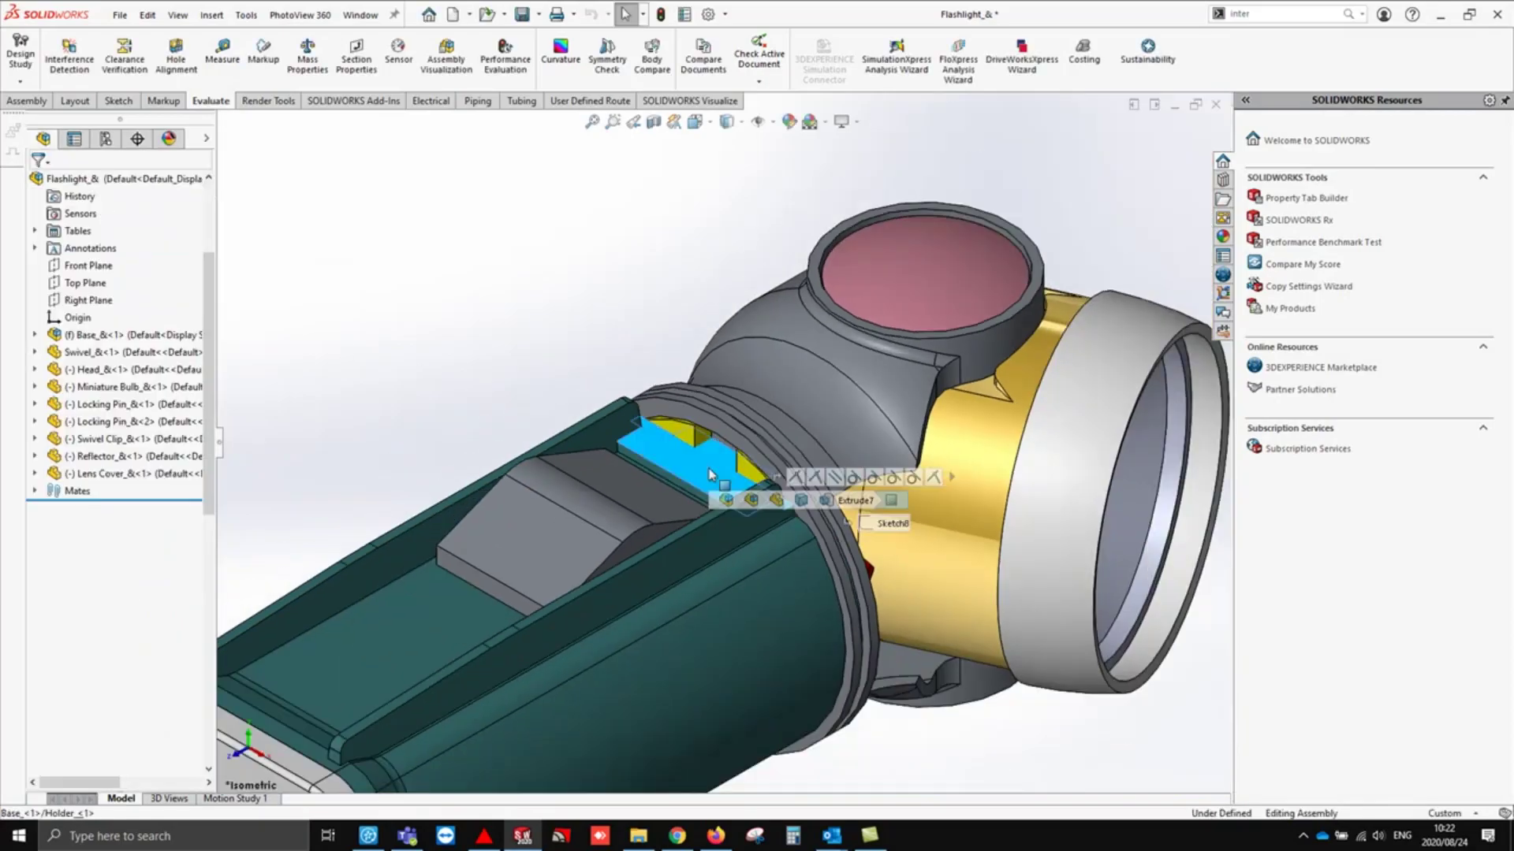
pyautogui.click(799, 402)
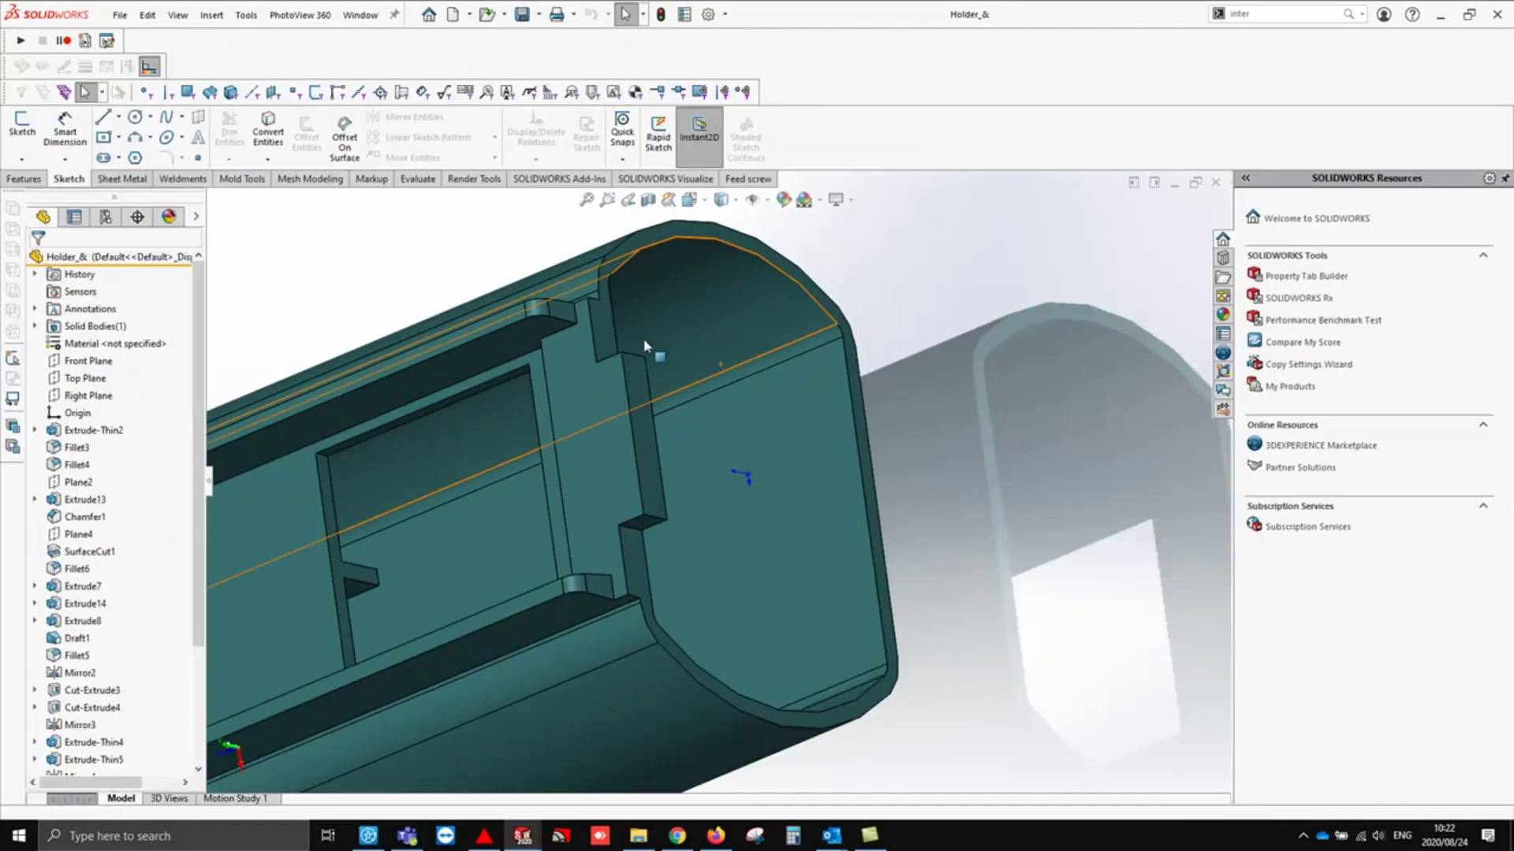
# Step: Set the length of the protruding tab at the holder's open end to 5 mm, and save and close the part
pyautogui.click(647, 371)
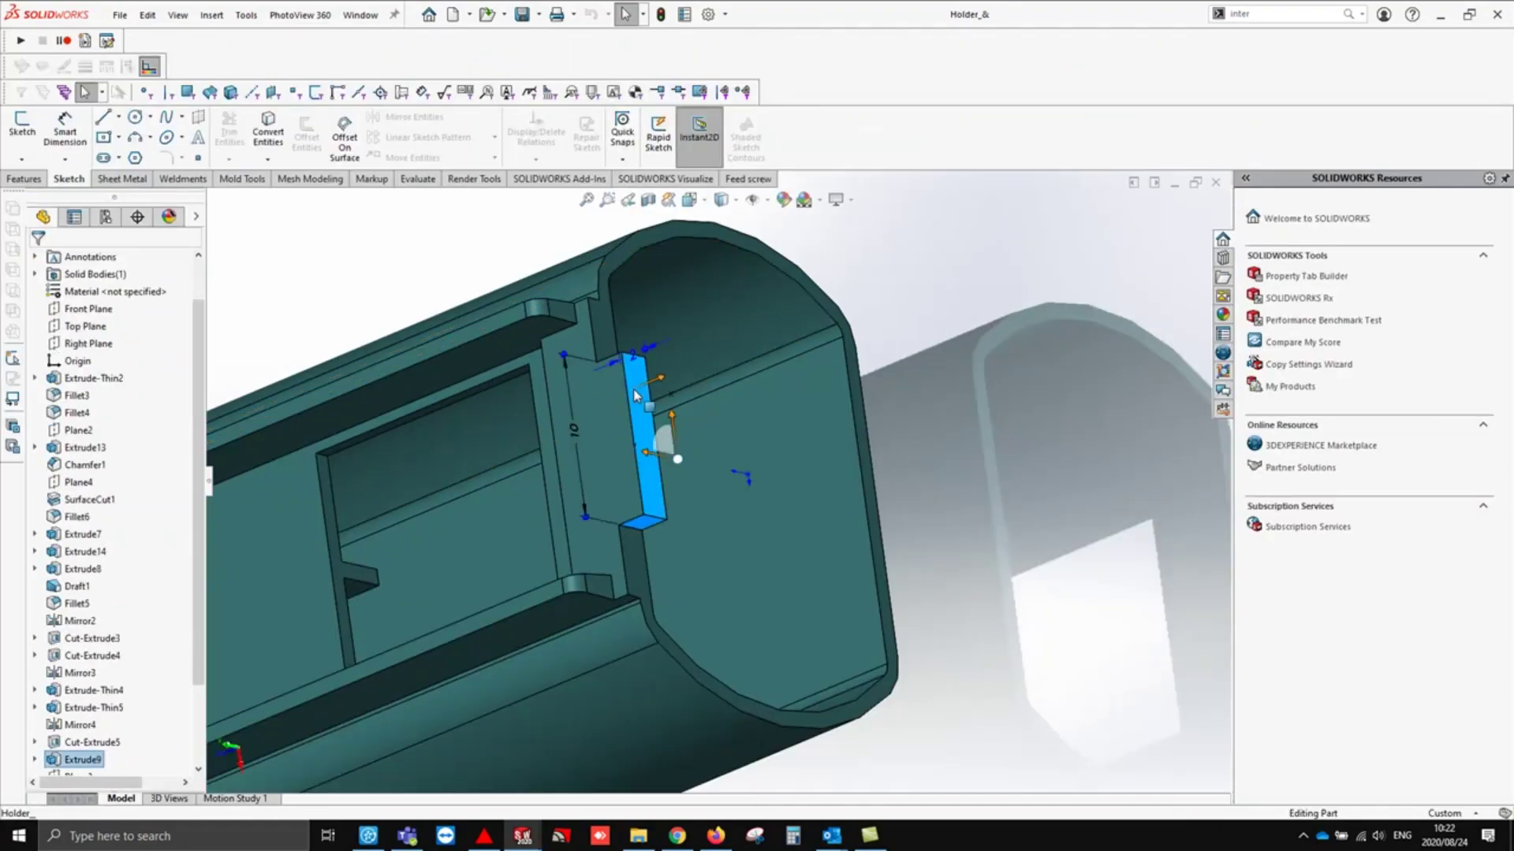
pyautogui.click(573, 430)
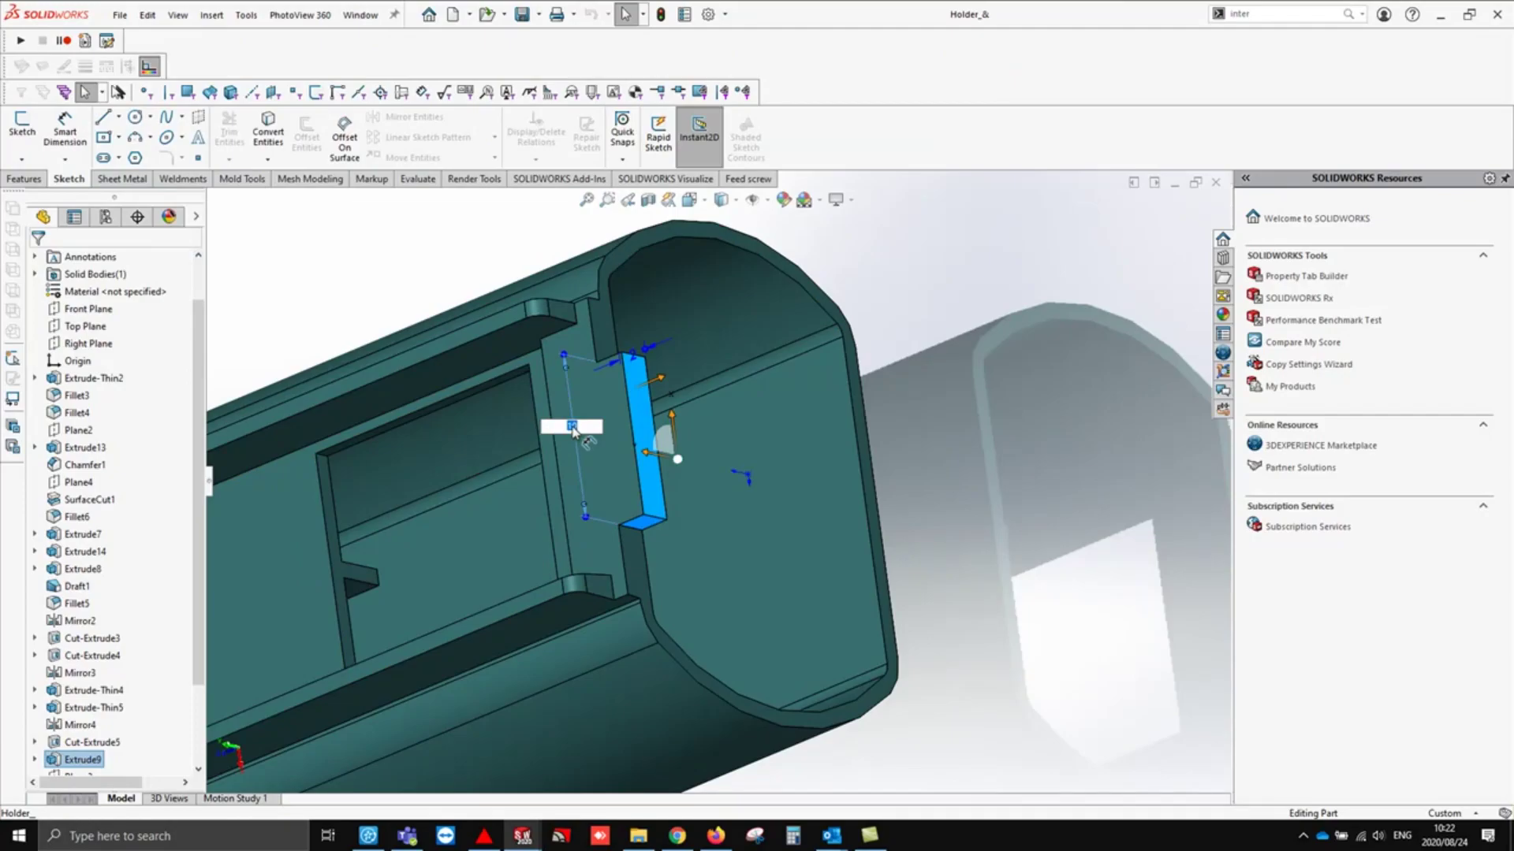
pyautogui.write('5')
pyautogui.press('Return')
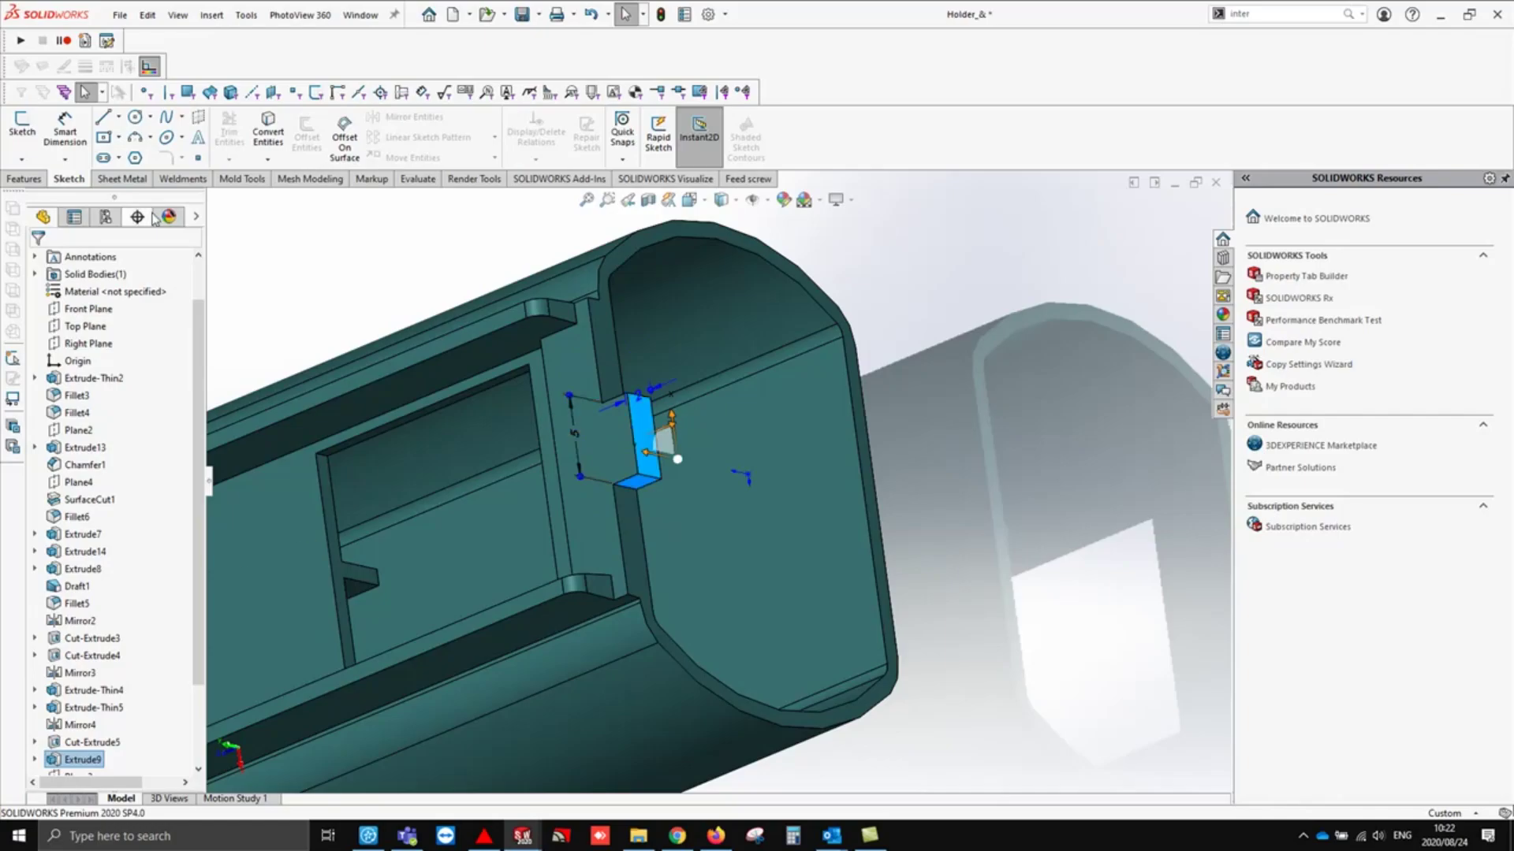
pyautogui.click(1216, 182)
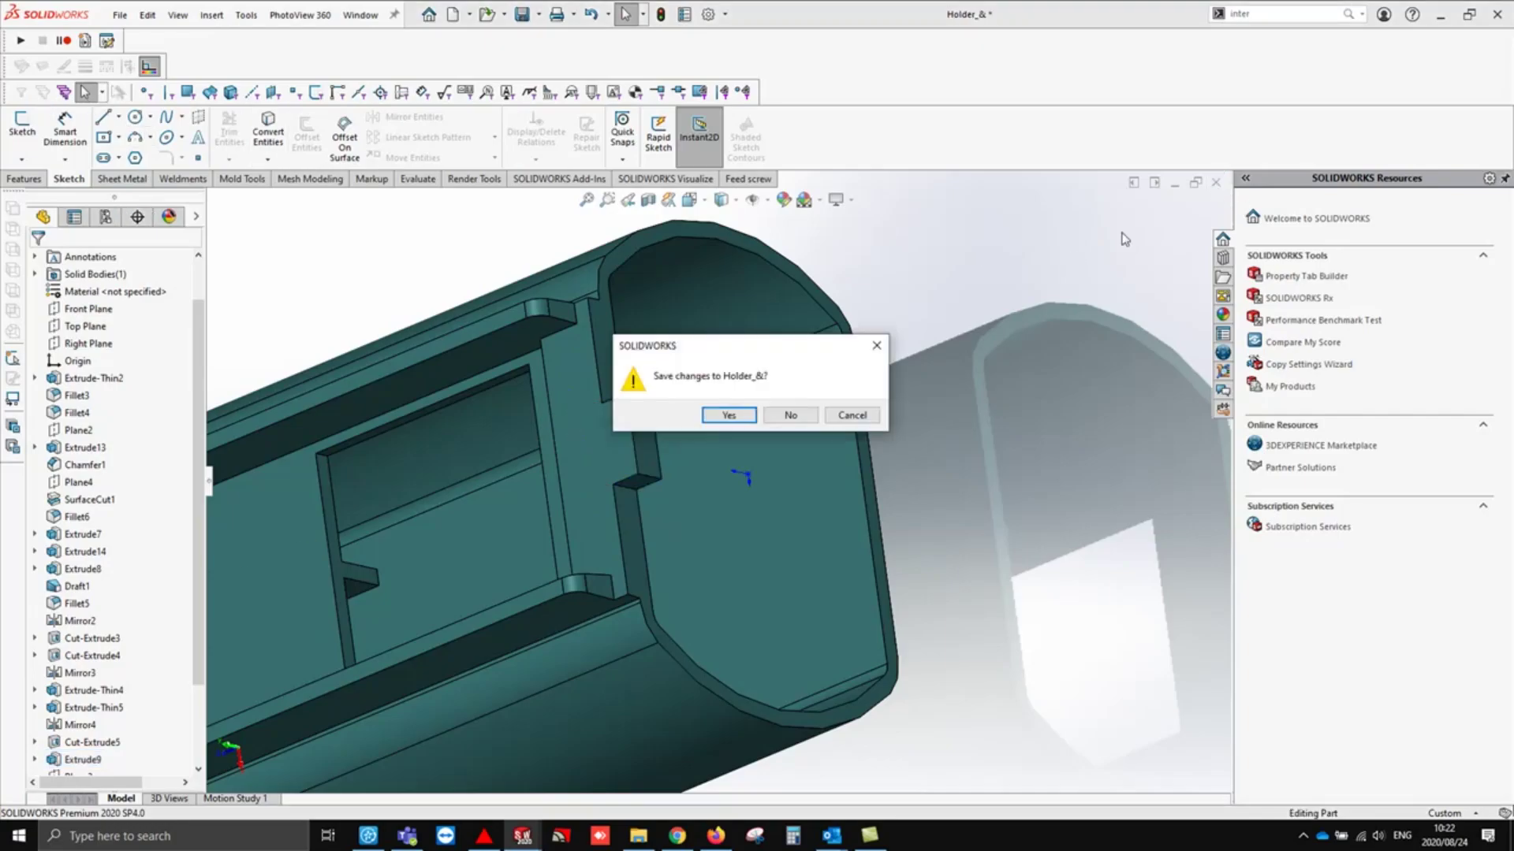
pyautogui.click(748, 415)
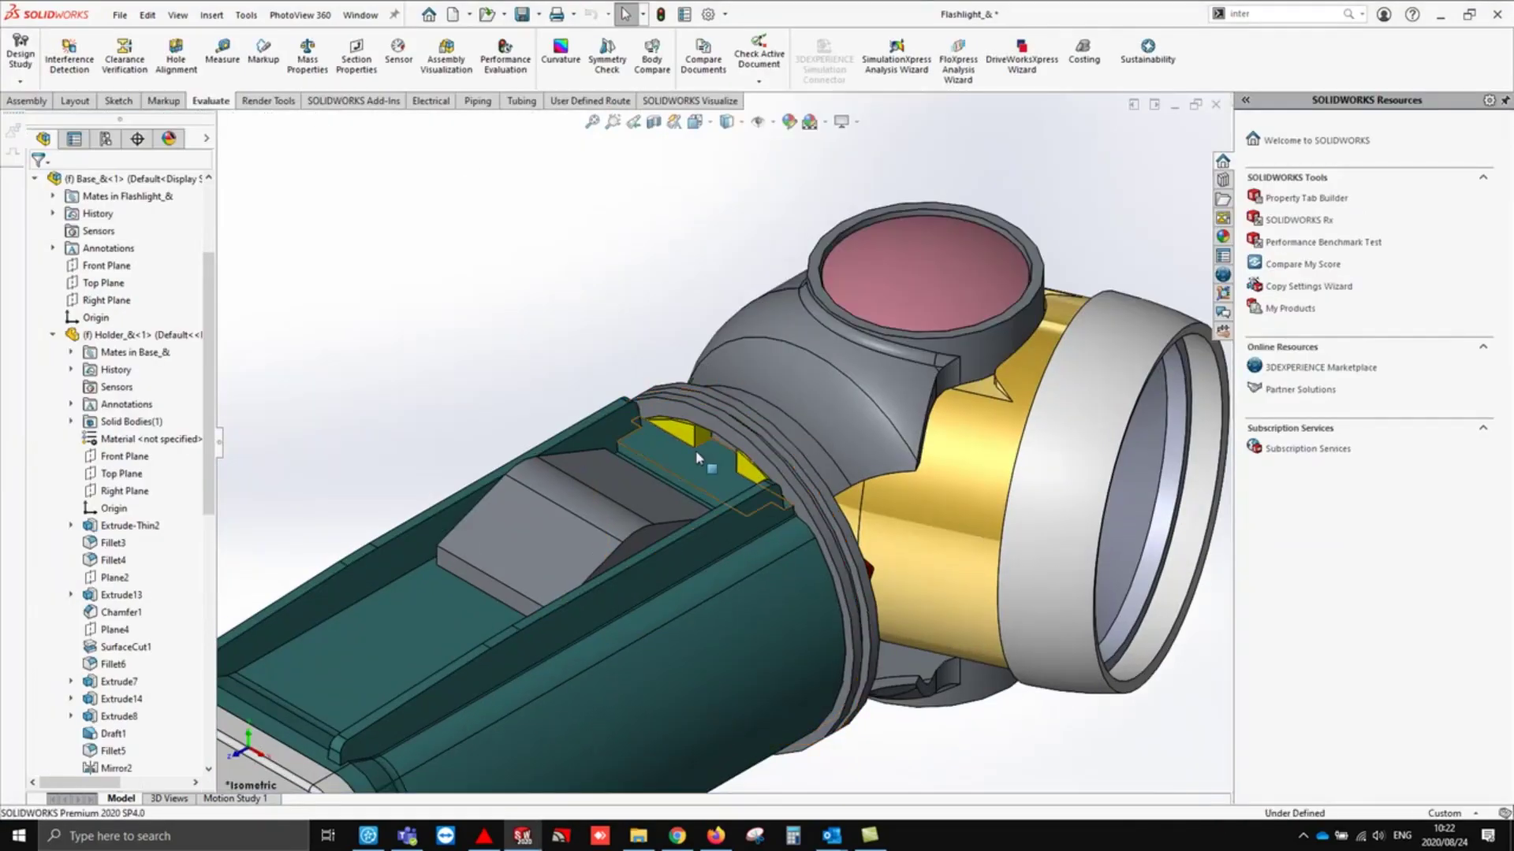
# Step: Recalculate the interferences for the whole Flashlight_& assembly with Interference Detection, review the results and options, and close the check
pyautogui.click(708, 471)
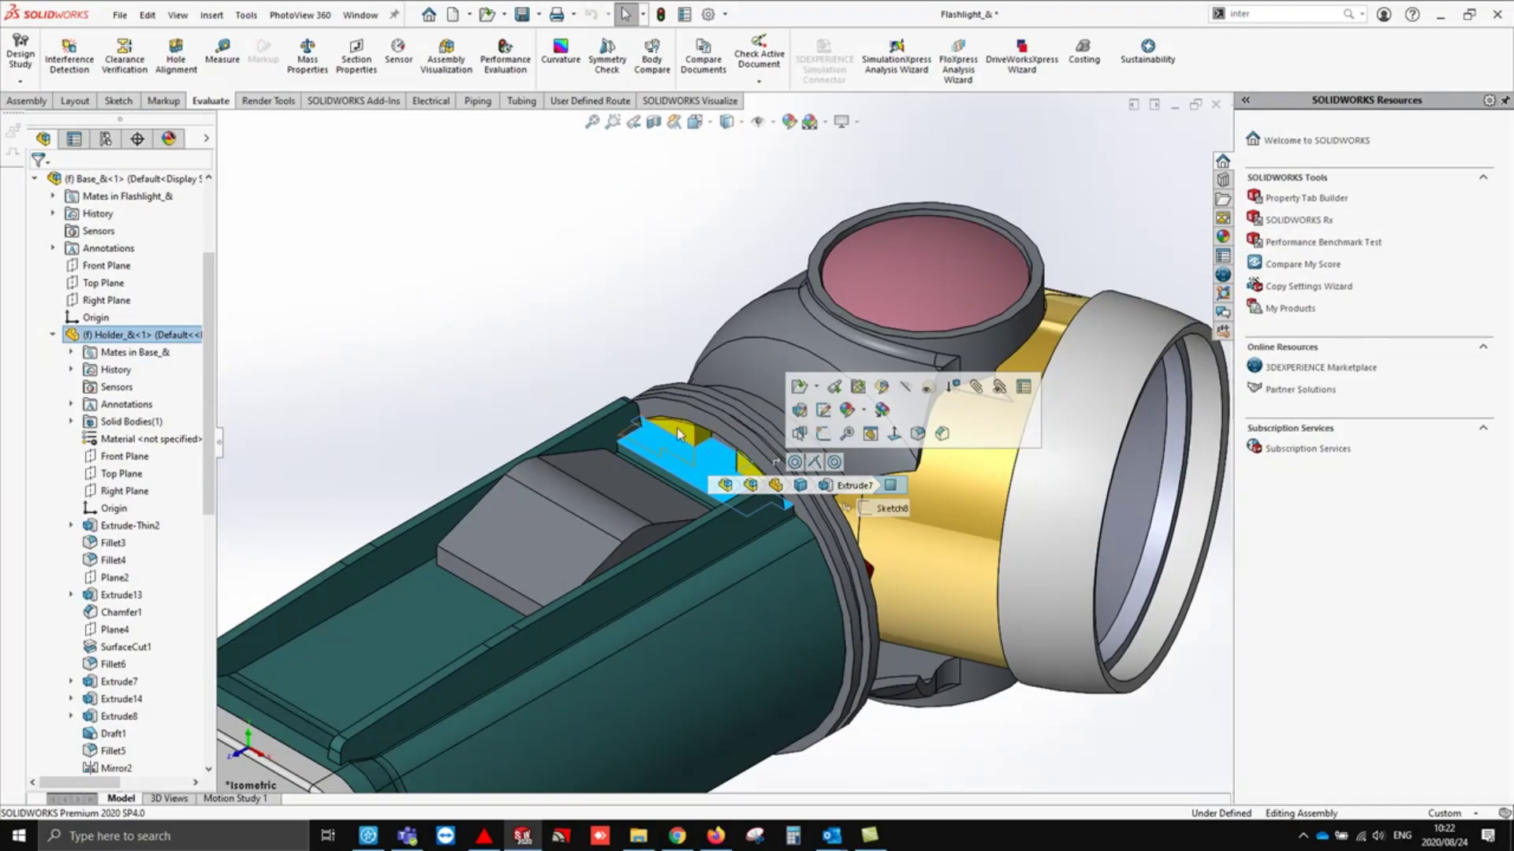
pyautogui.press('Escape')
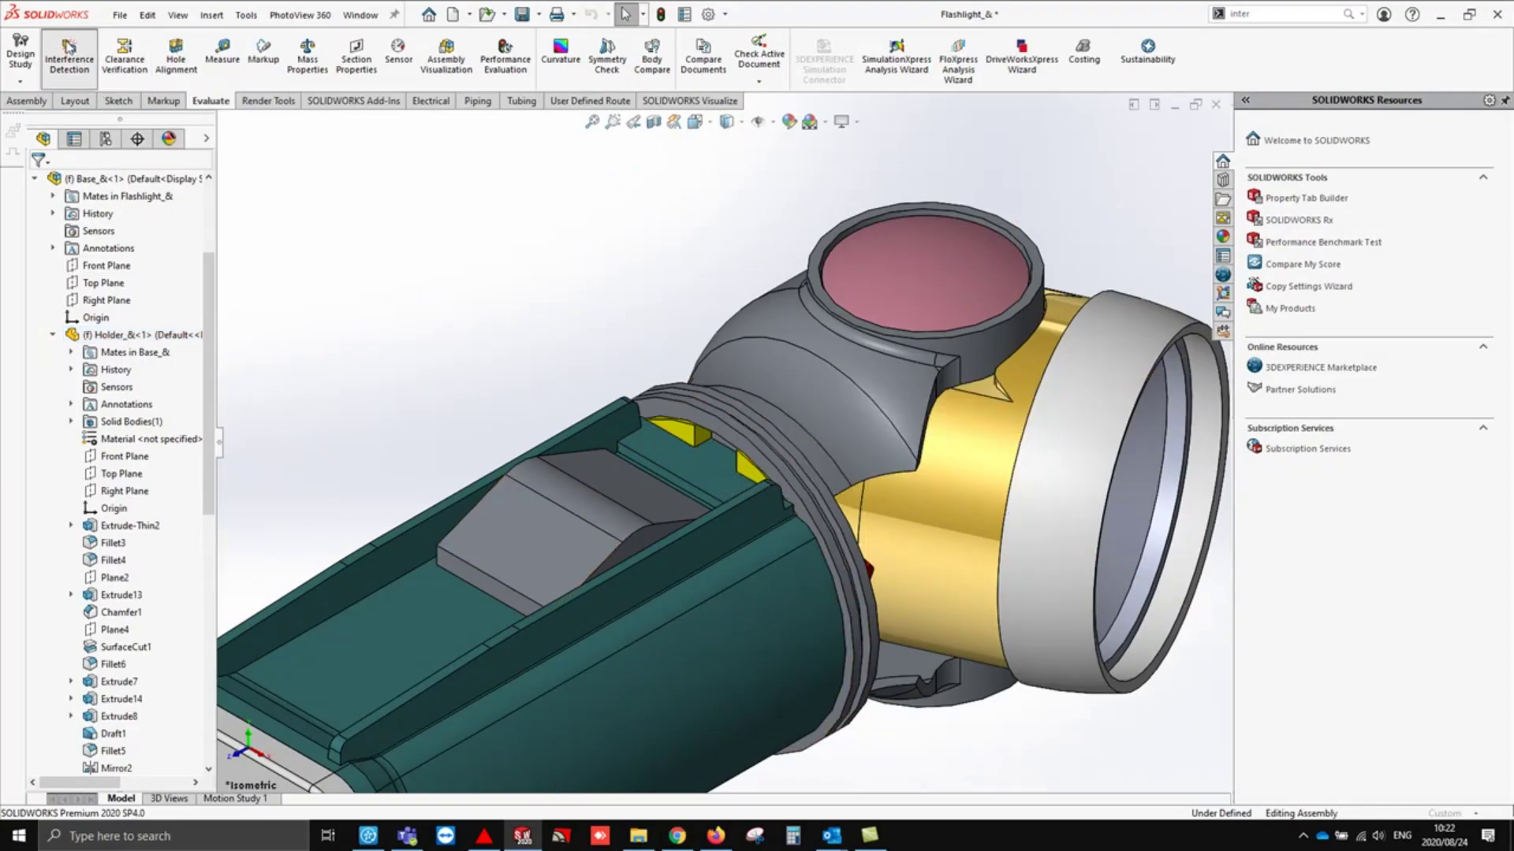
pyautogui.click(70, 49)
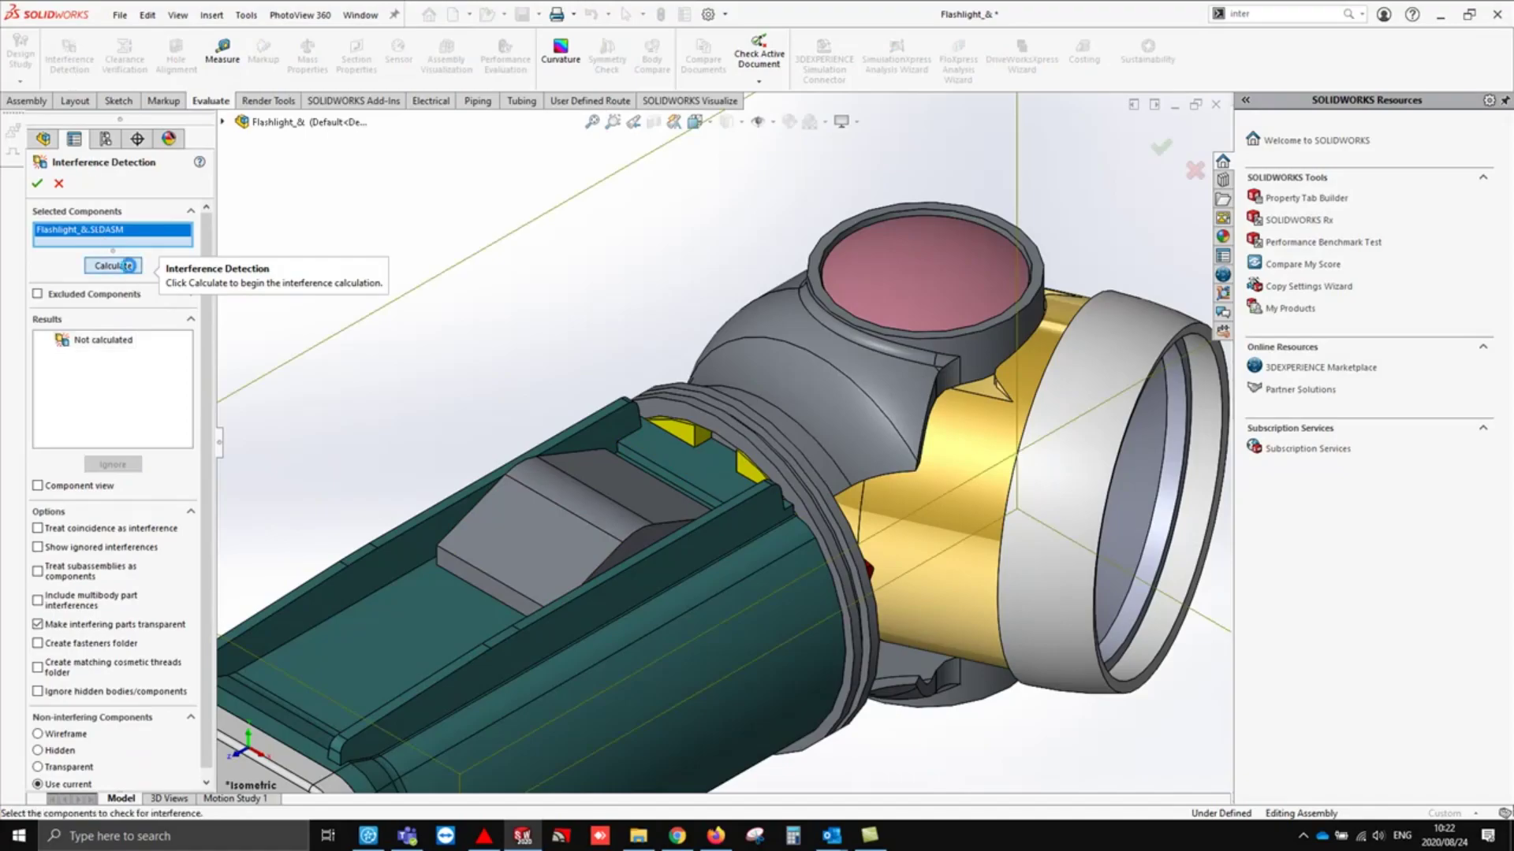
pyautogui.click(128, 265)
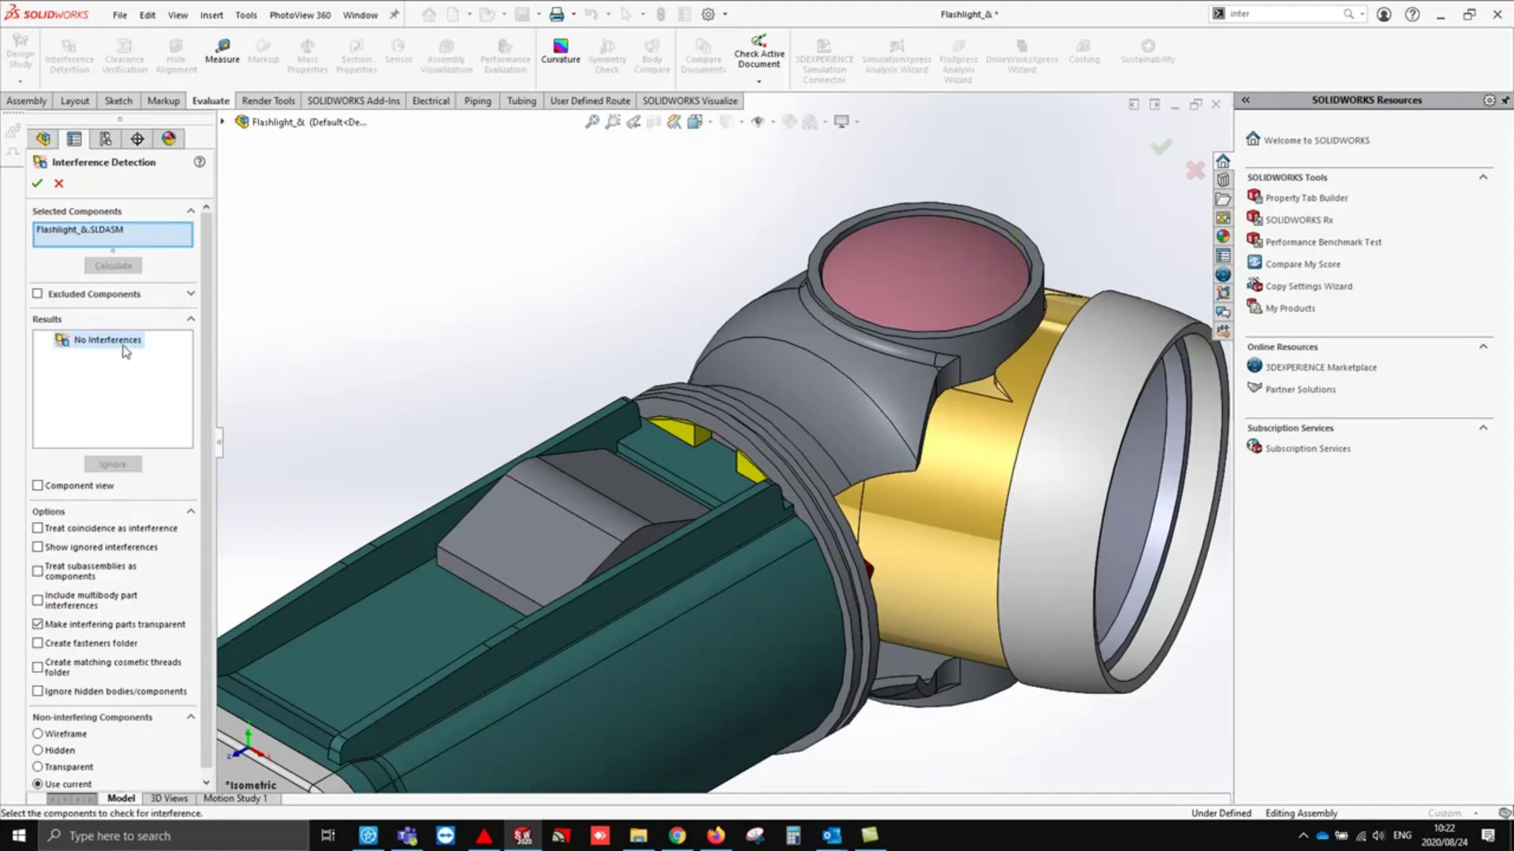
pyautogui.press('ctrl')
pyautogui.press('ctrl')
pyautogui.moveTo(209, 296); pyautogui.dragTo(215, 345)
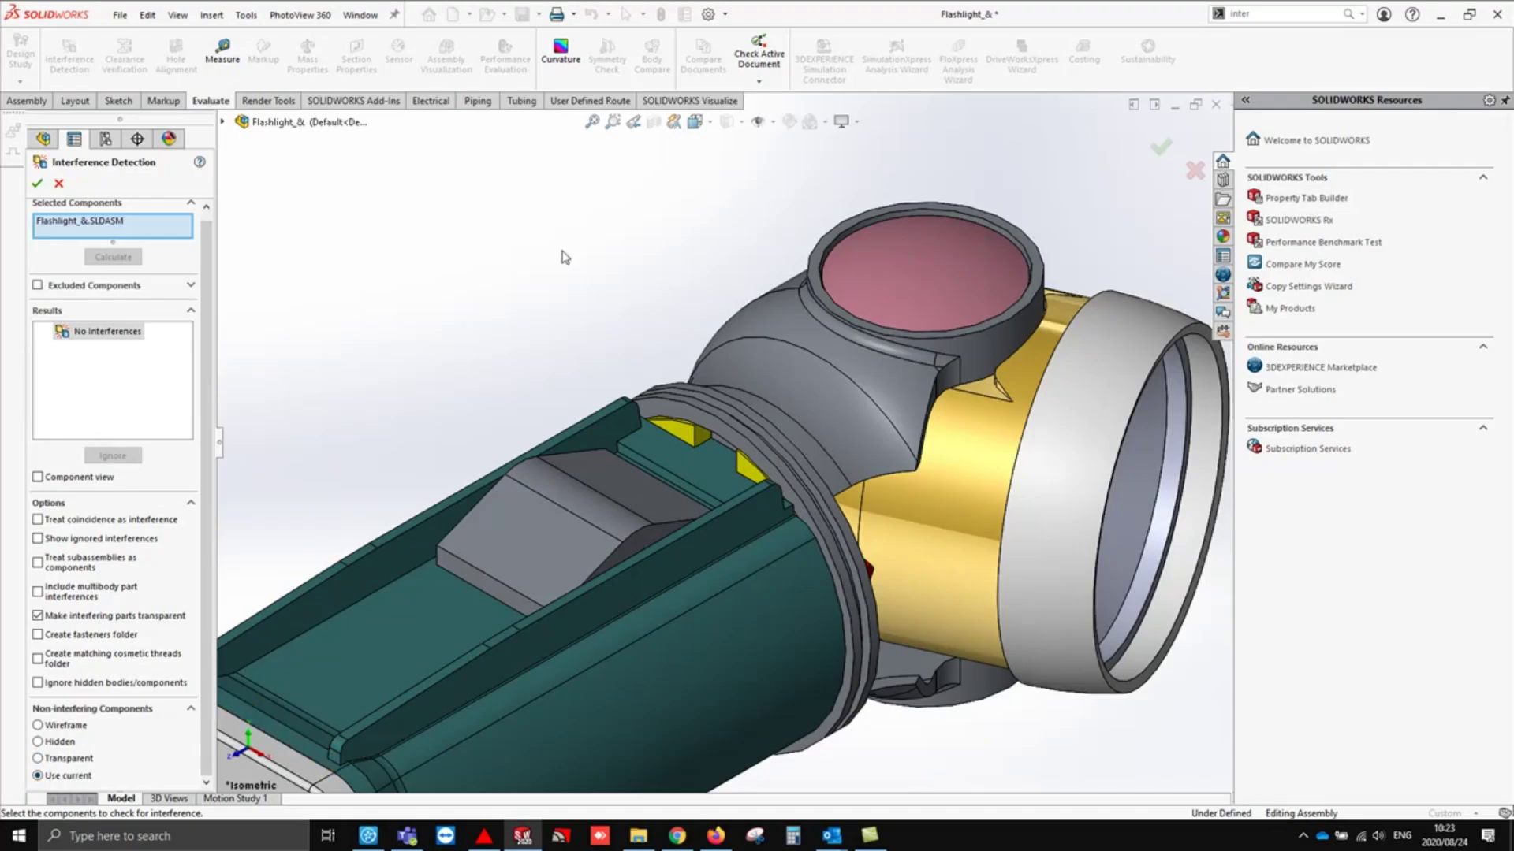
pyautogui.click(1161, 147)
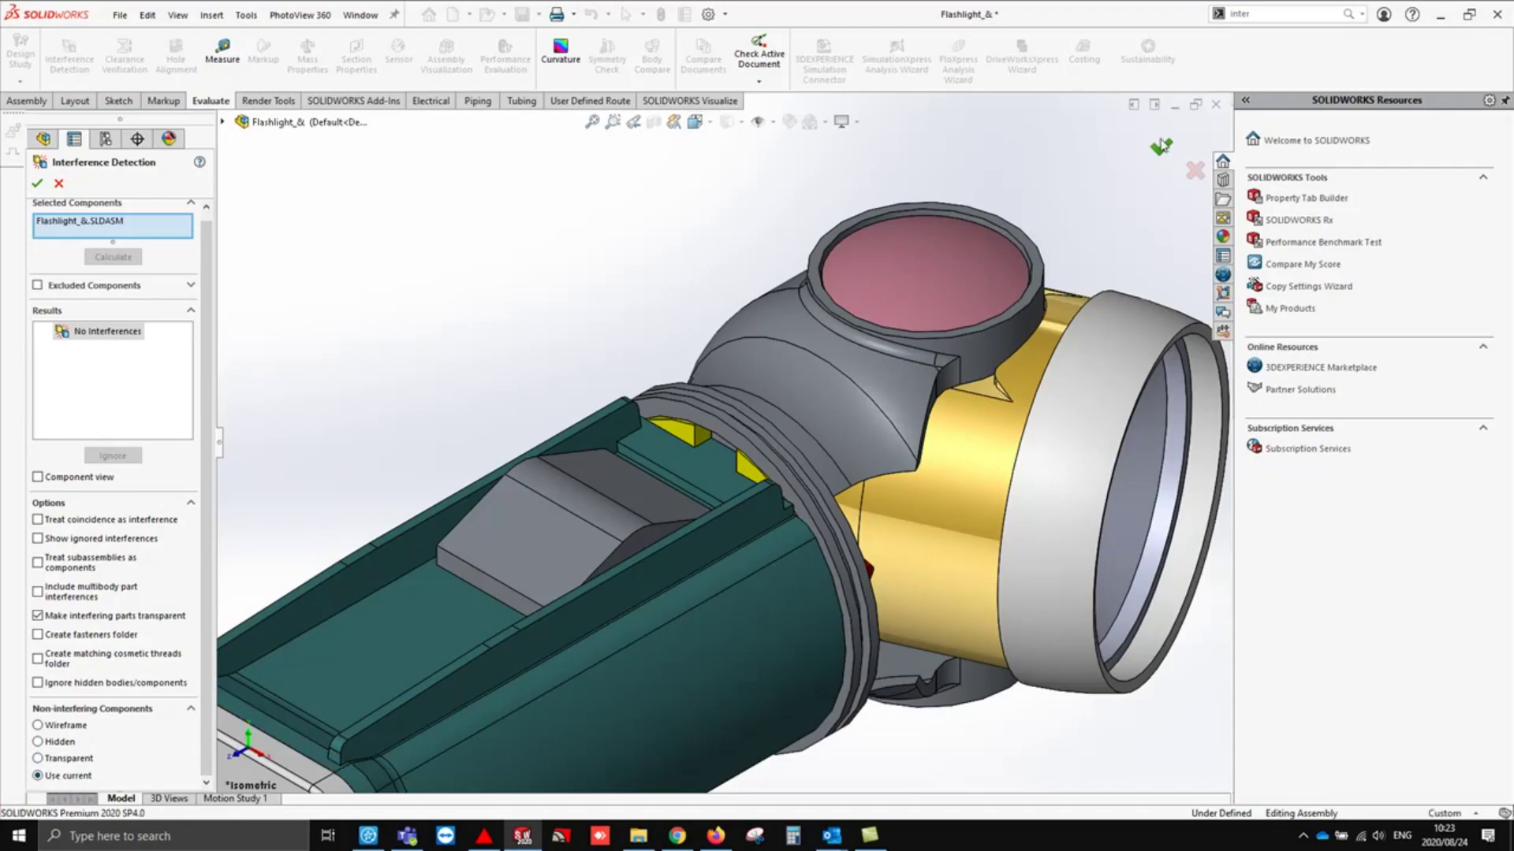
# Step: Open the display style choices for the assembly view
pyautogui.moveTo(727, 122)
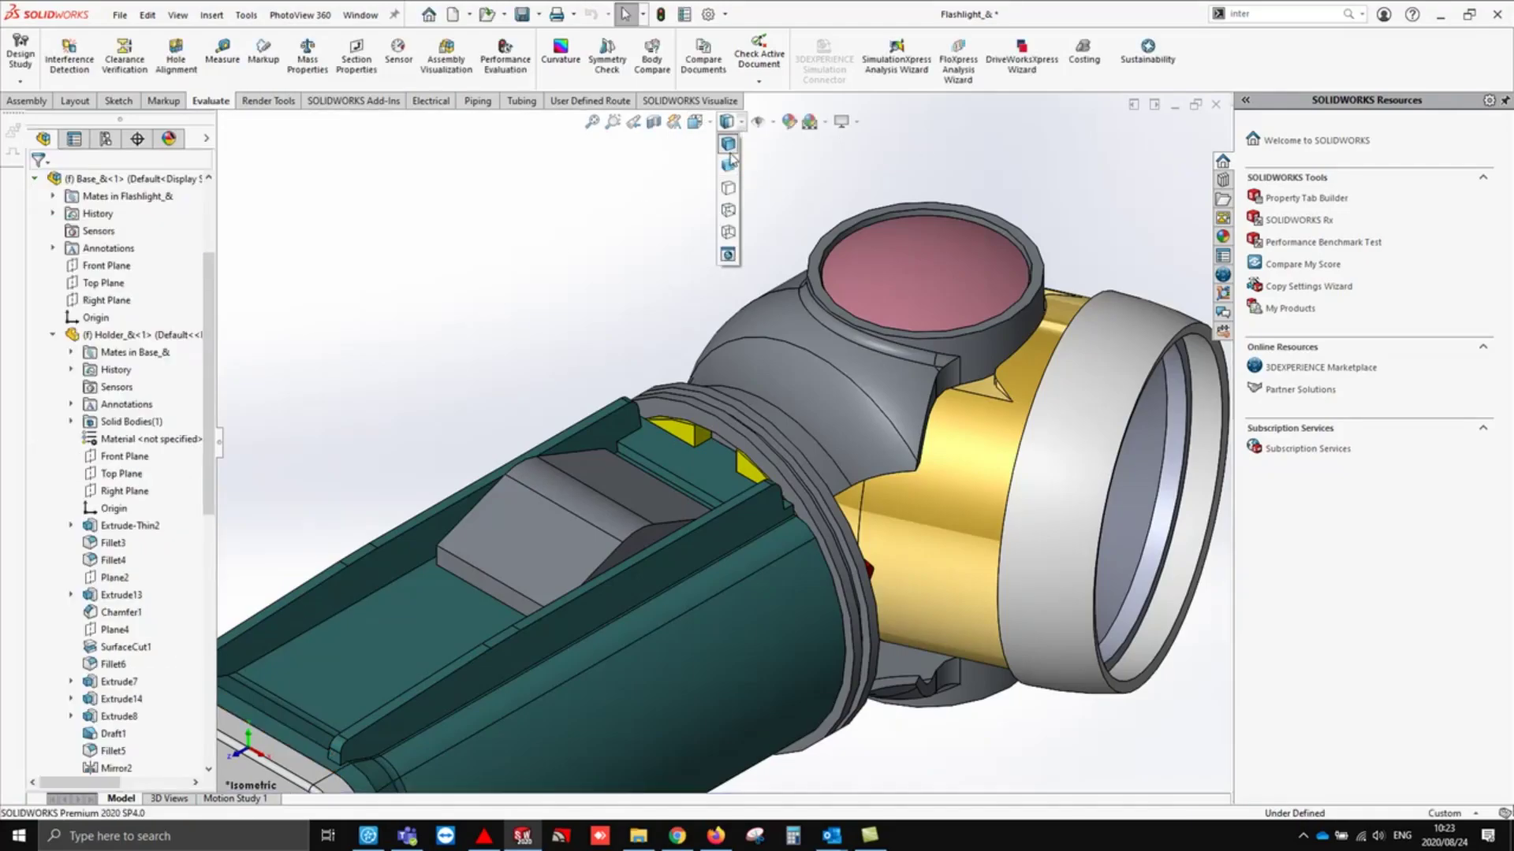